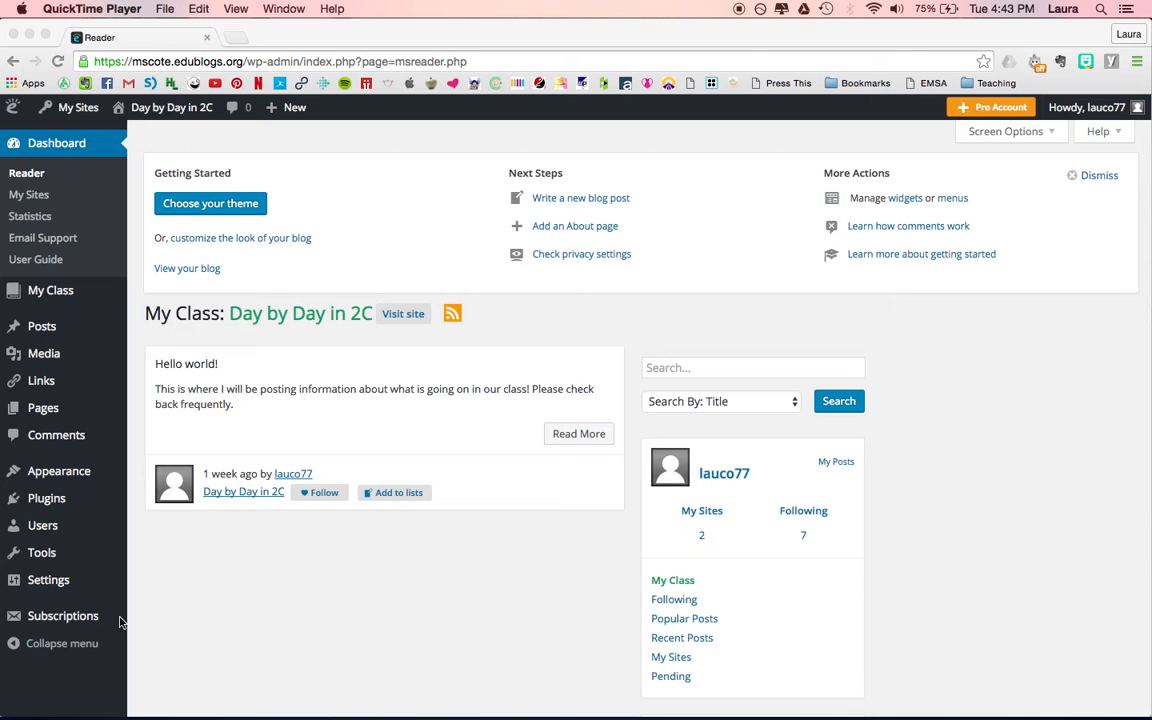
Open the site's General Settings and review the title, tagline, timezone, date format and language options.
click(44, 587)
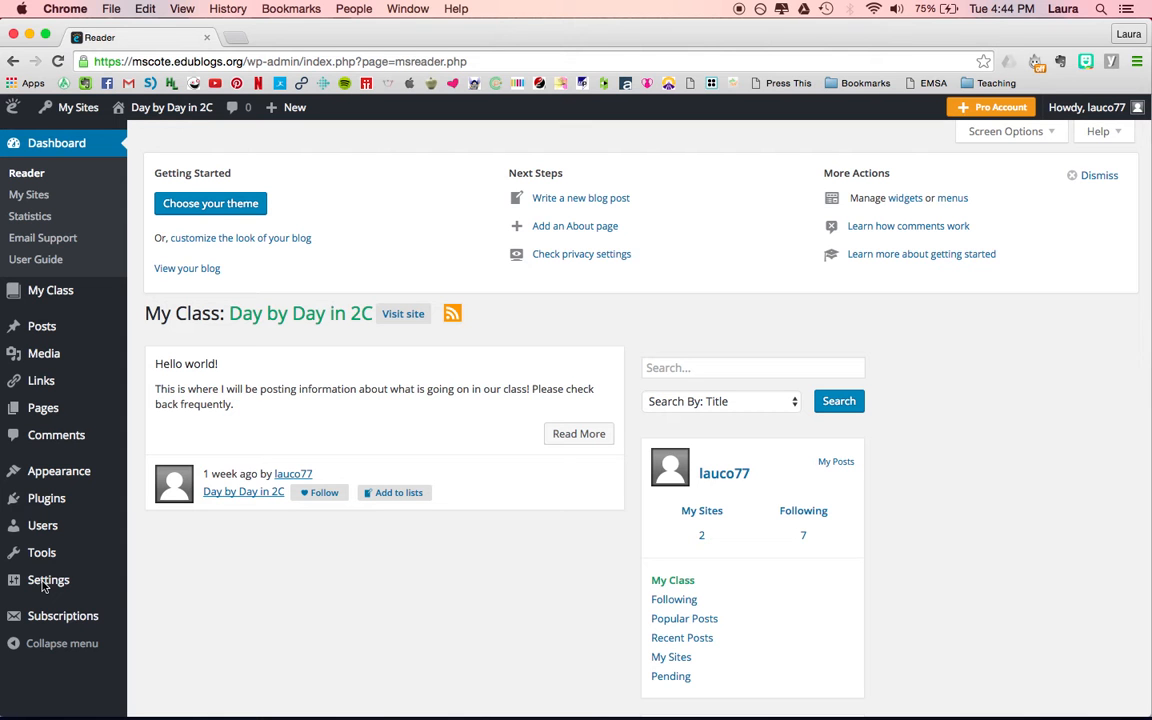
click(50, 583)
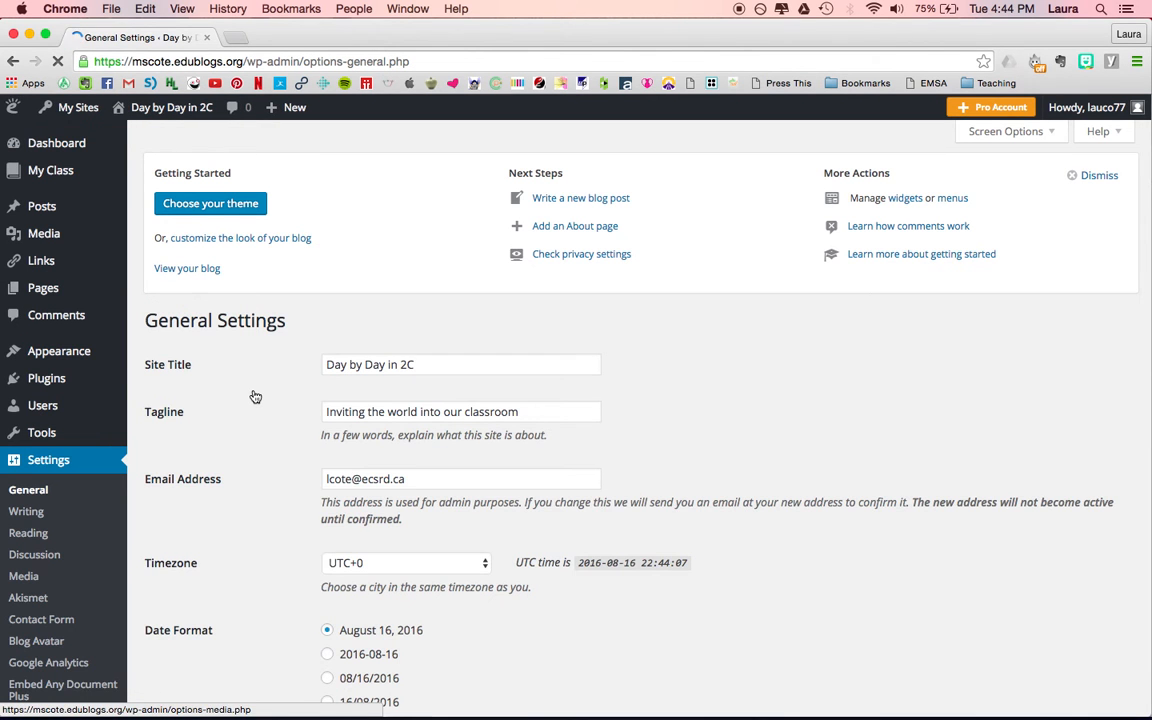
scroll(253, 395, down, 1)
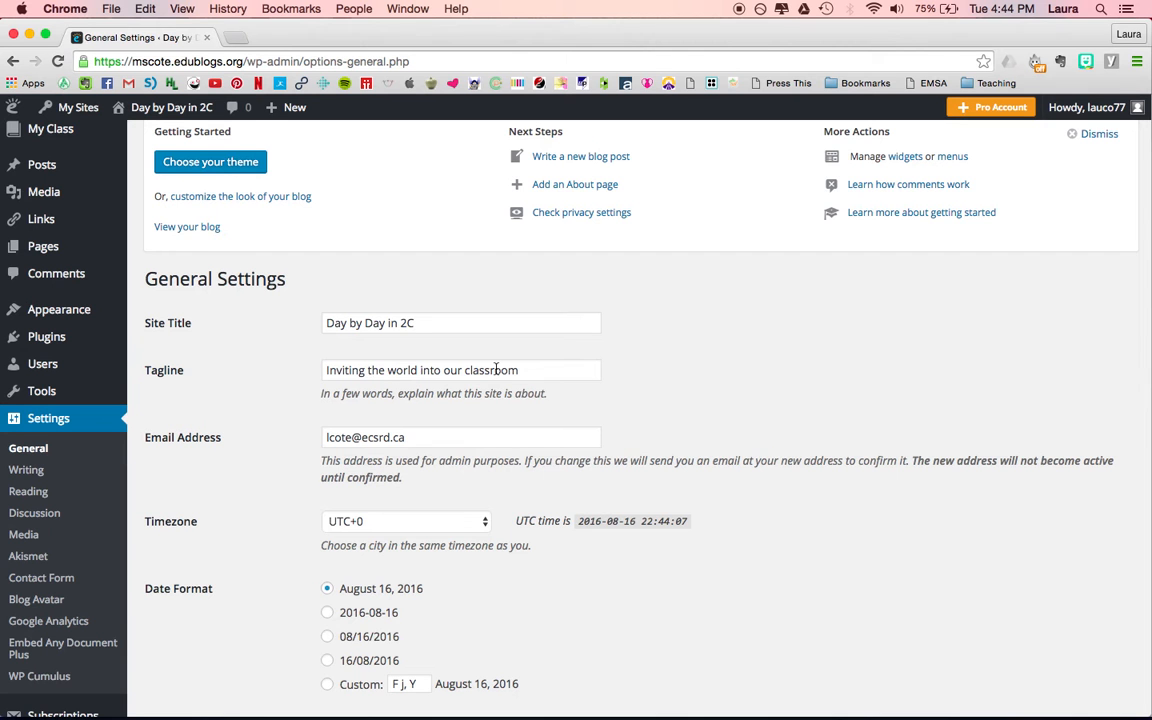
scroll(714, 327, down, 4)
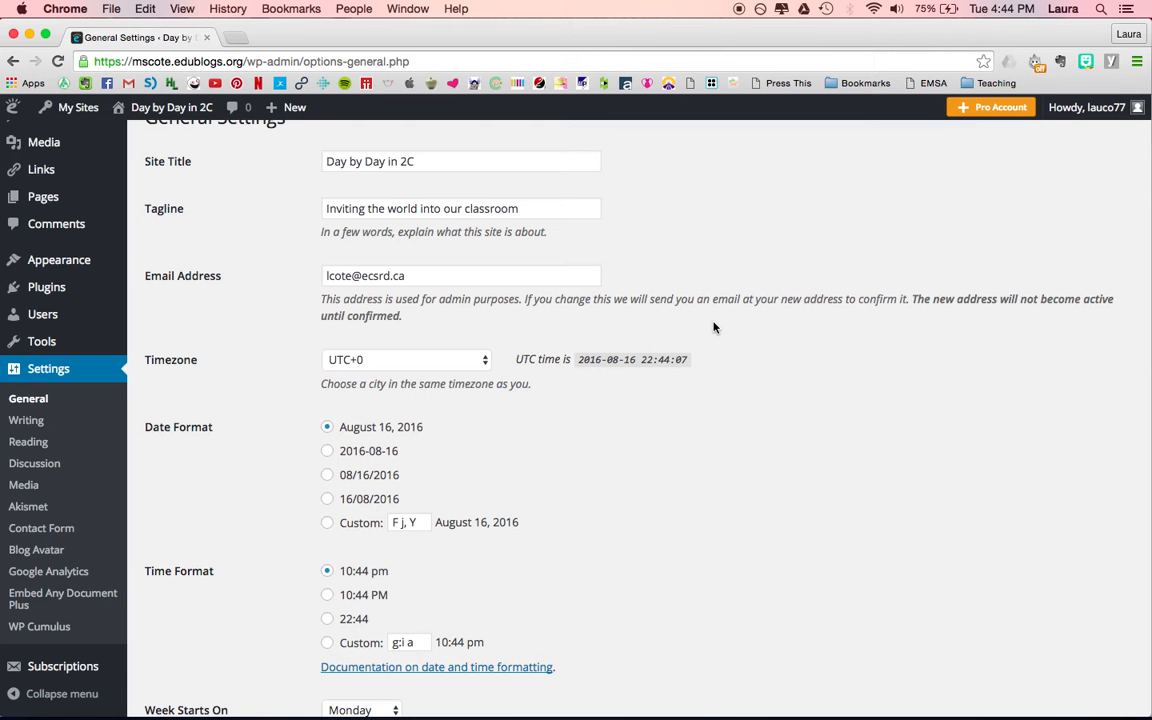
scroll(714, 327, down, 3)
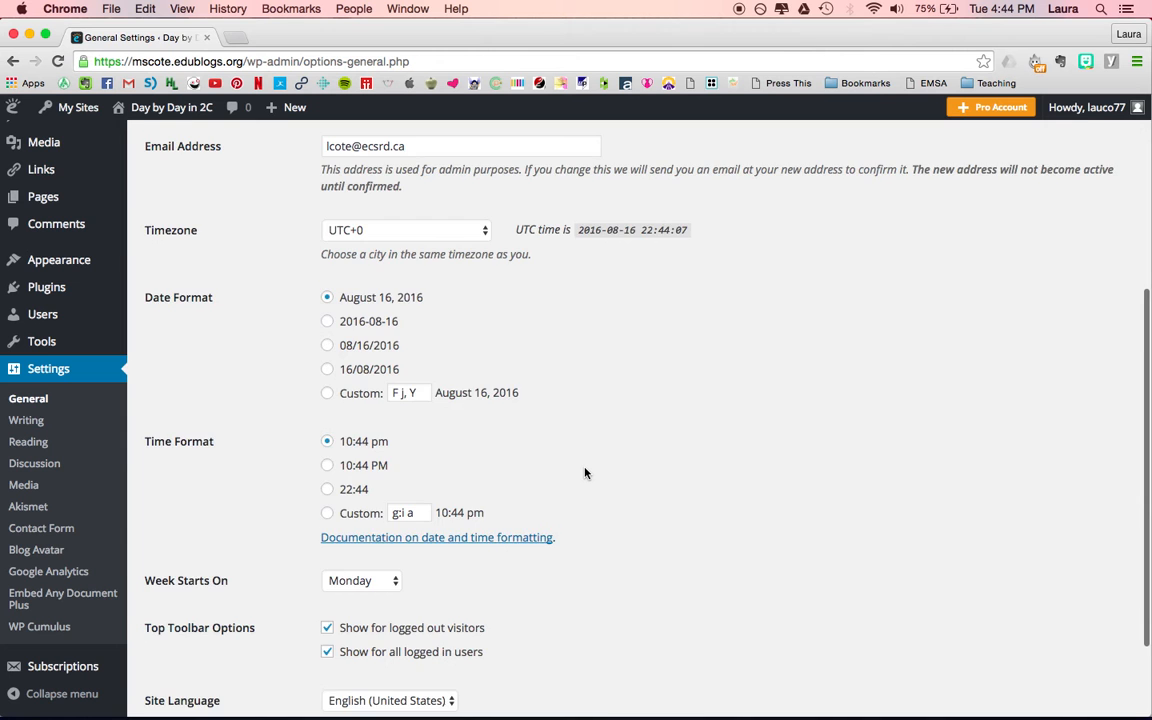
scroll(585, 473, down, 3)
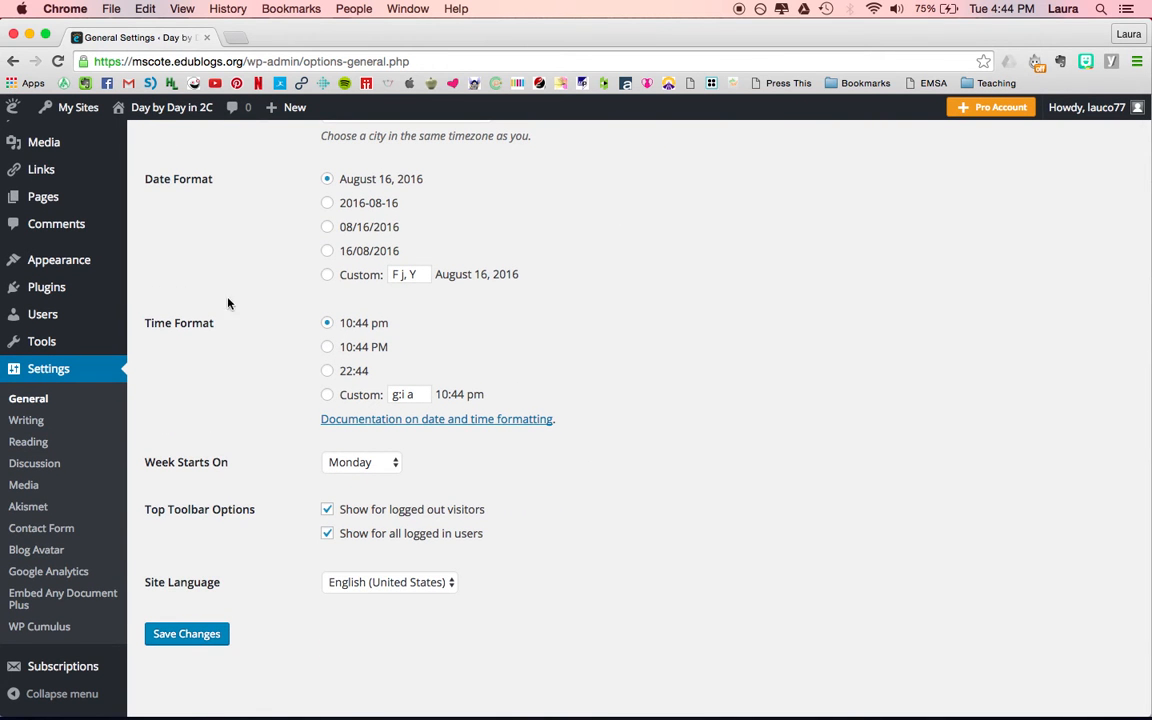
scroll(267, 247, up, 4)
scroll(267, 247, down, 4)
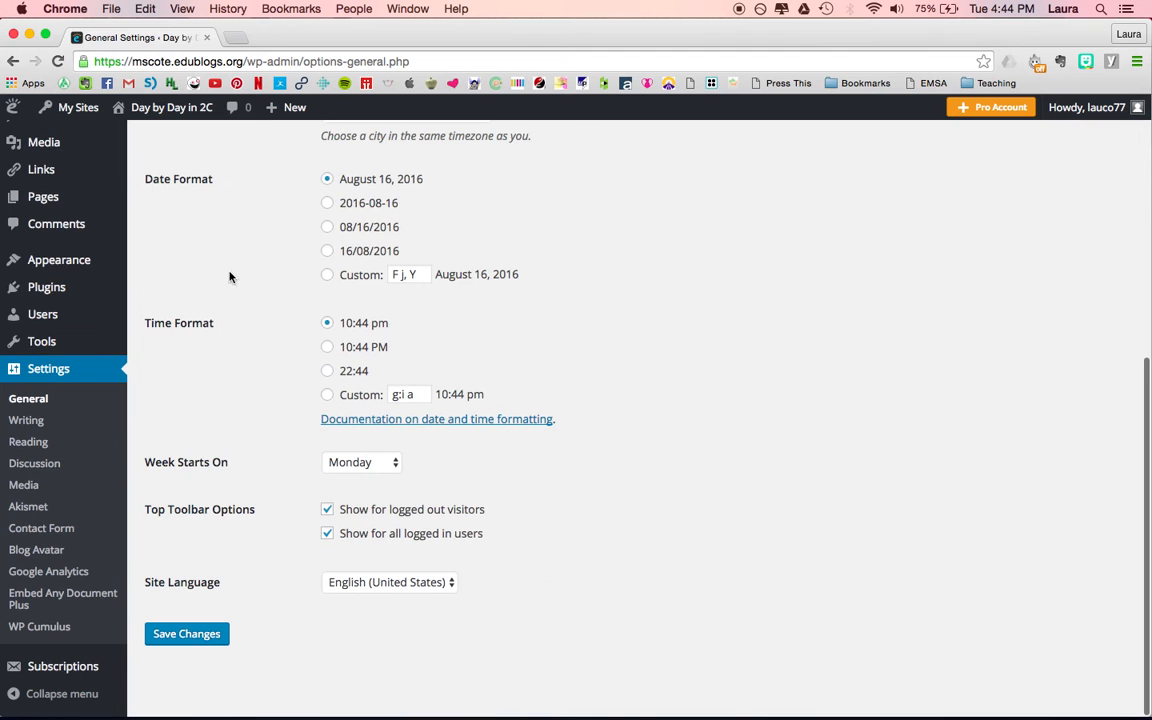
Open the Discussion settings and review the default article, comment, email notification and approval options.
click(26, 466)
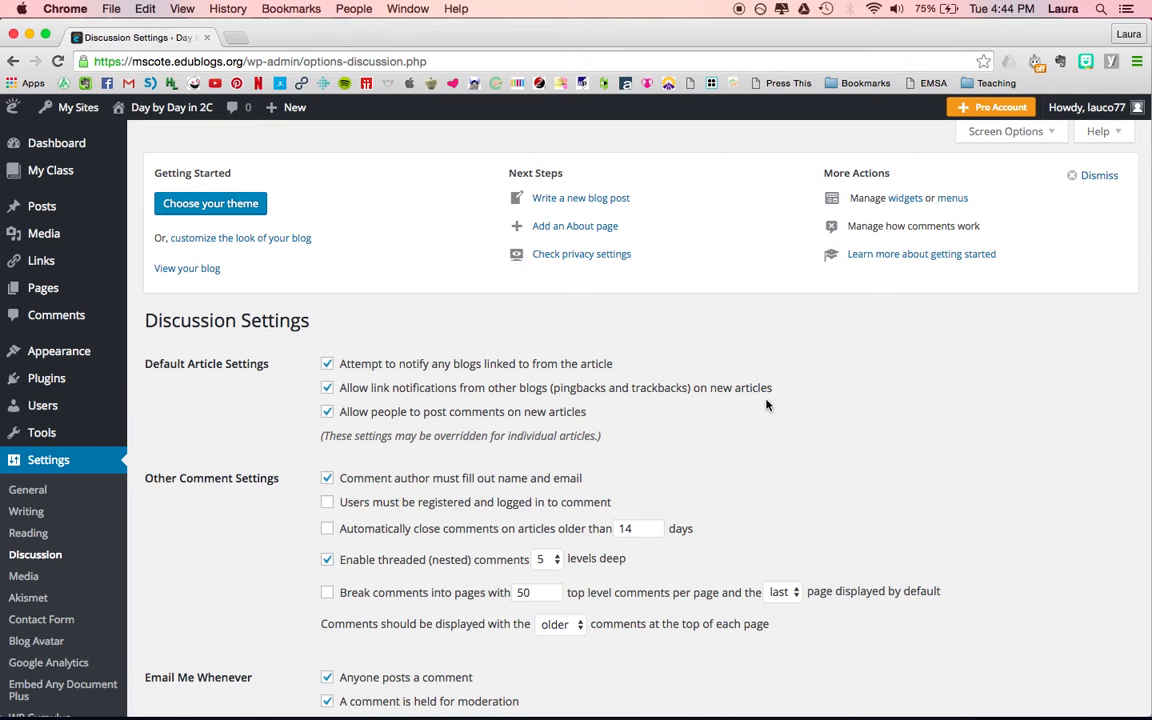
scroll(808, 388, down, 2)
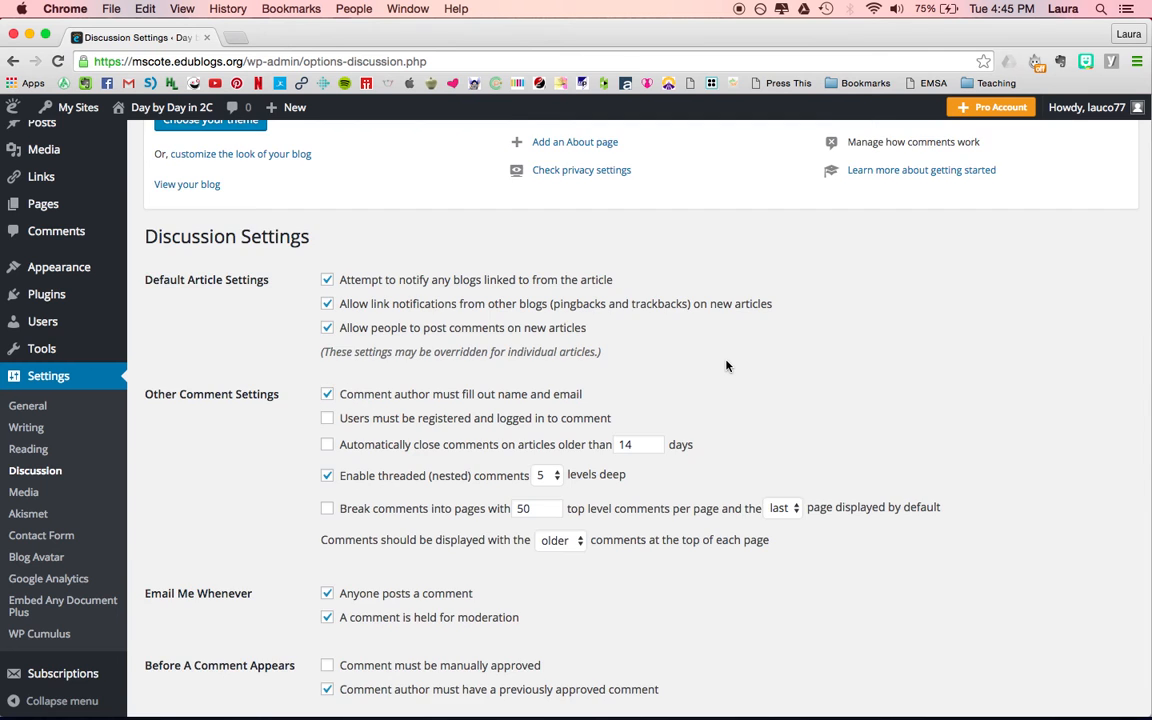
scroll(727, 366, down, 1)
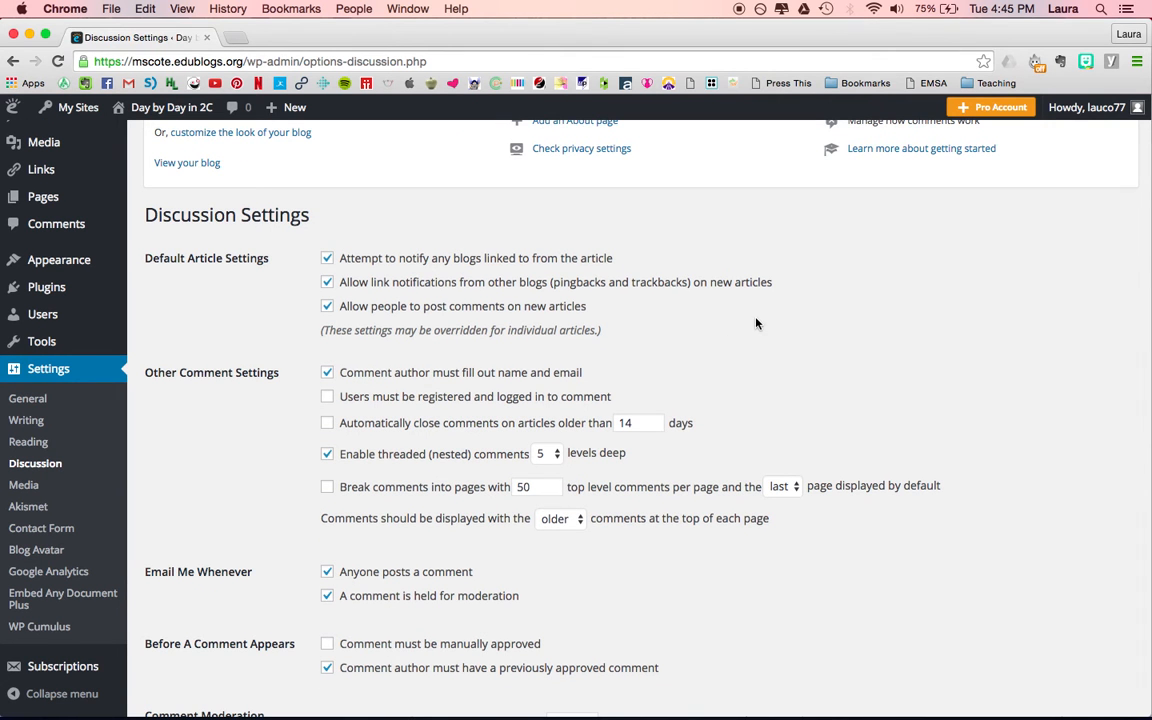
scroll(756, 324, down, 4)
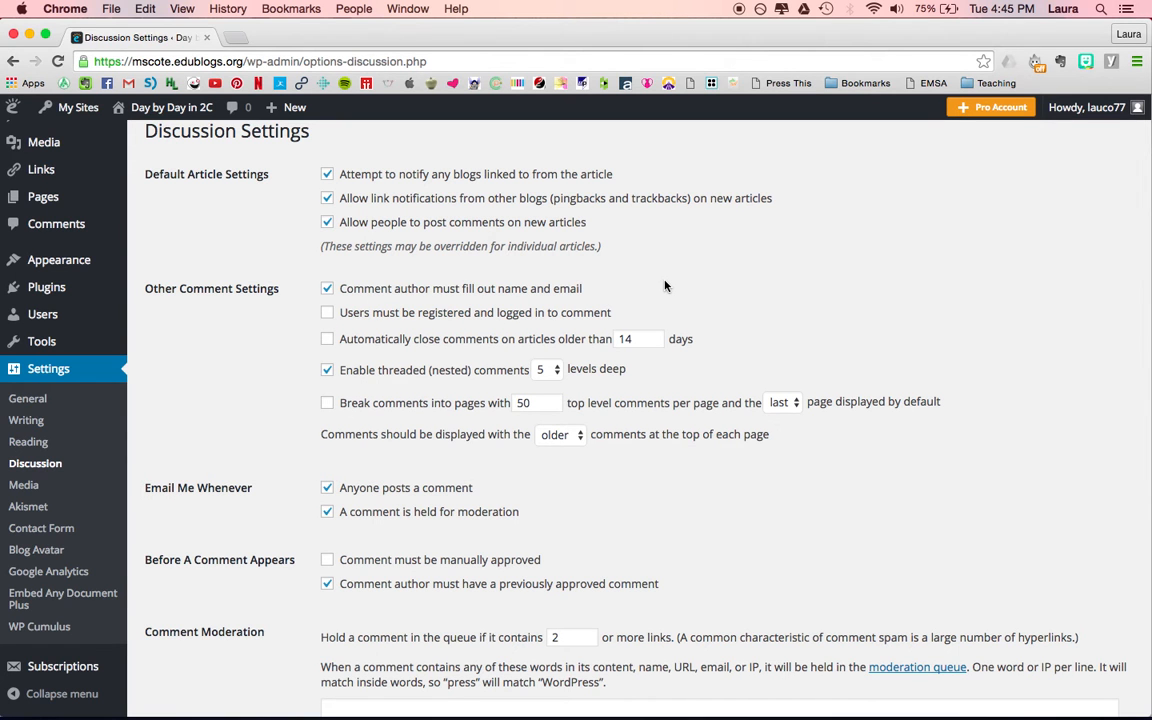
scroll(665, 286, down, 1)
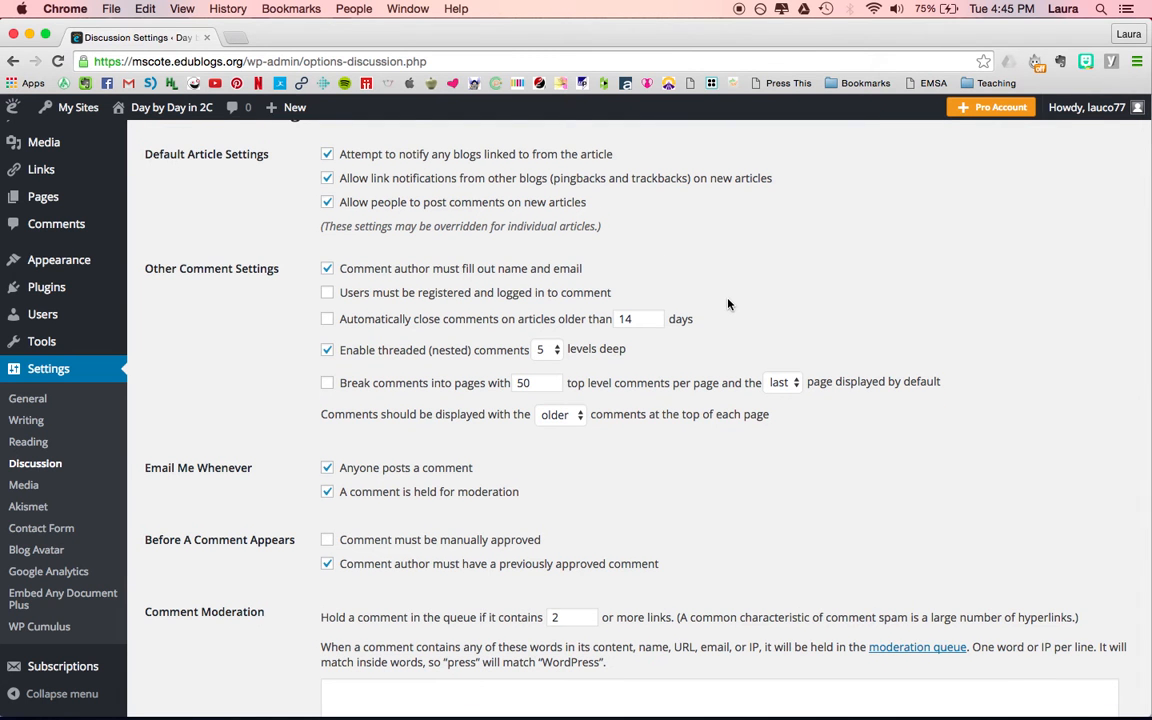
scroll(728, 304, down, 1)
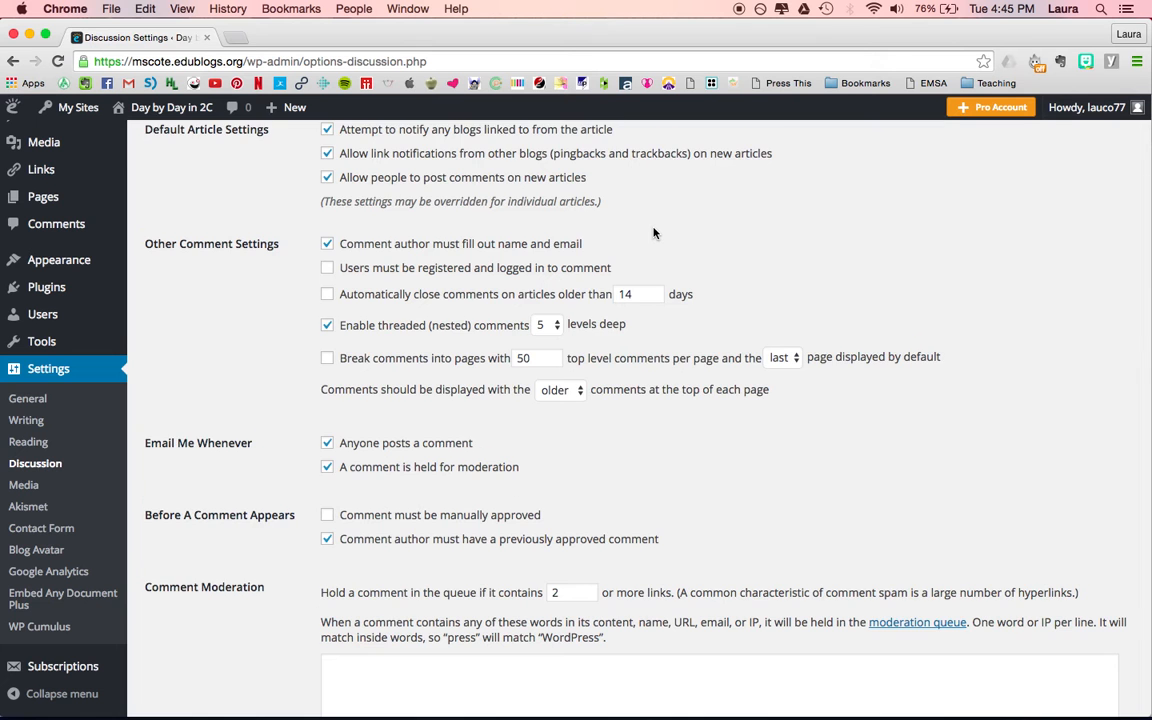
scroll(654, 233, down, 2)
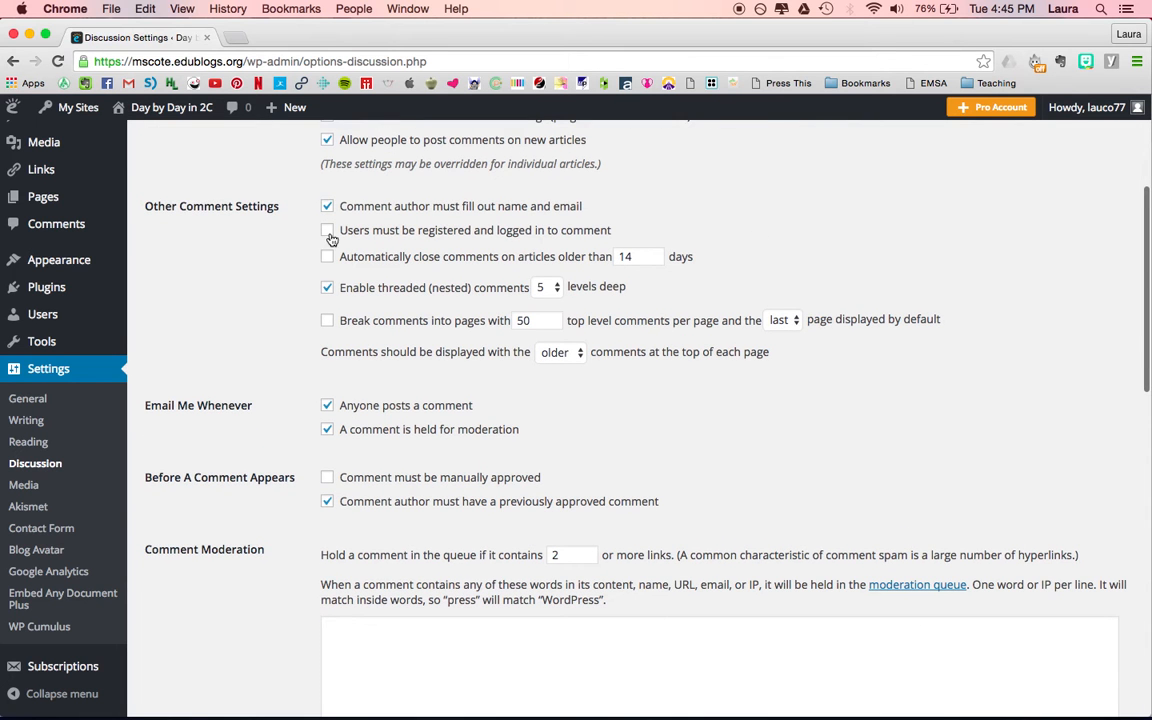
scroll(600, 407, down, 3)
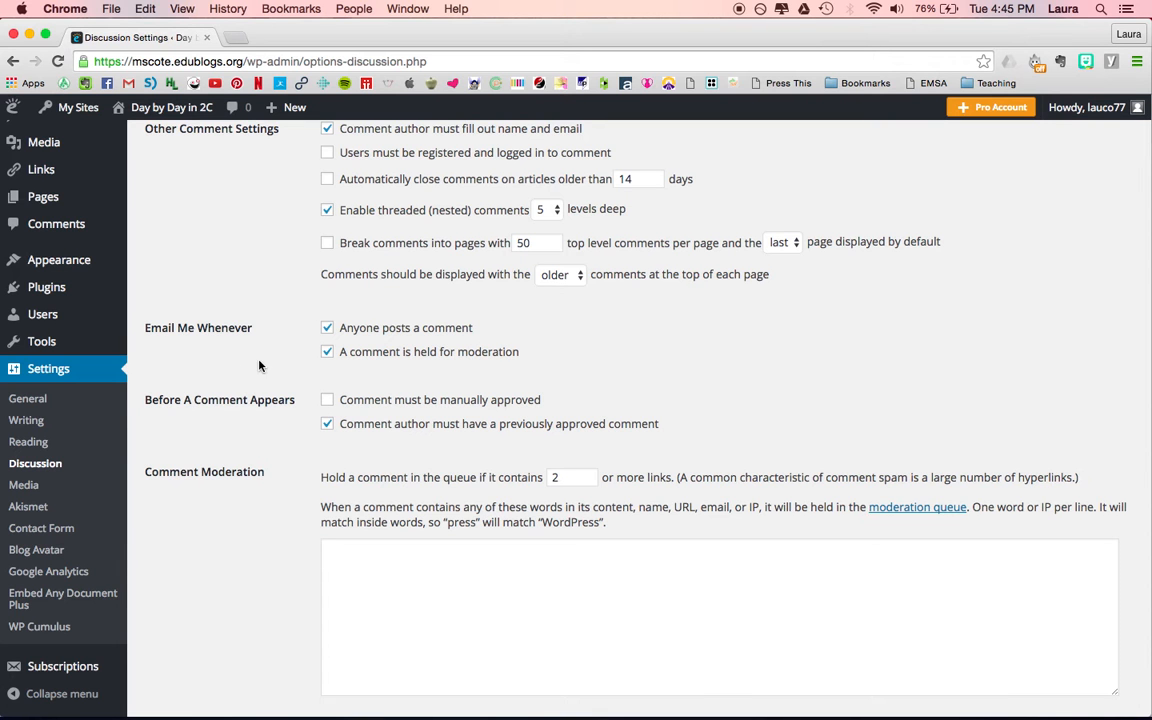
Require manual approval for comments instead of a previously approved comment, and turn off both comment email notifications.
click(329, 401)
click(327, 424)
click(328, 328)
click(327, 353)
Examine the Comment Moderation, Comment Blacklist and Avatars sections of the Discussion settings.
scroll(687, 371, down, 3)
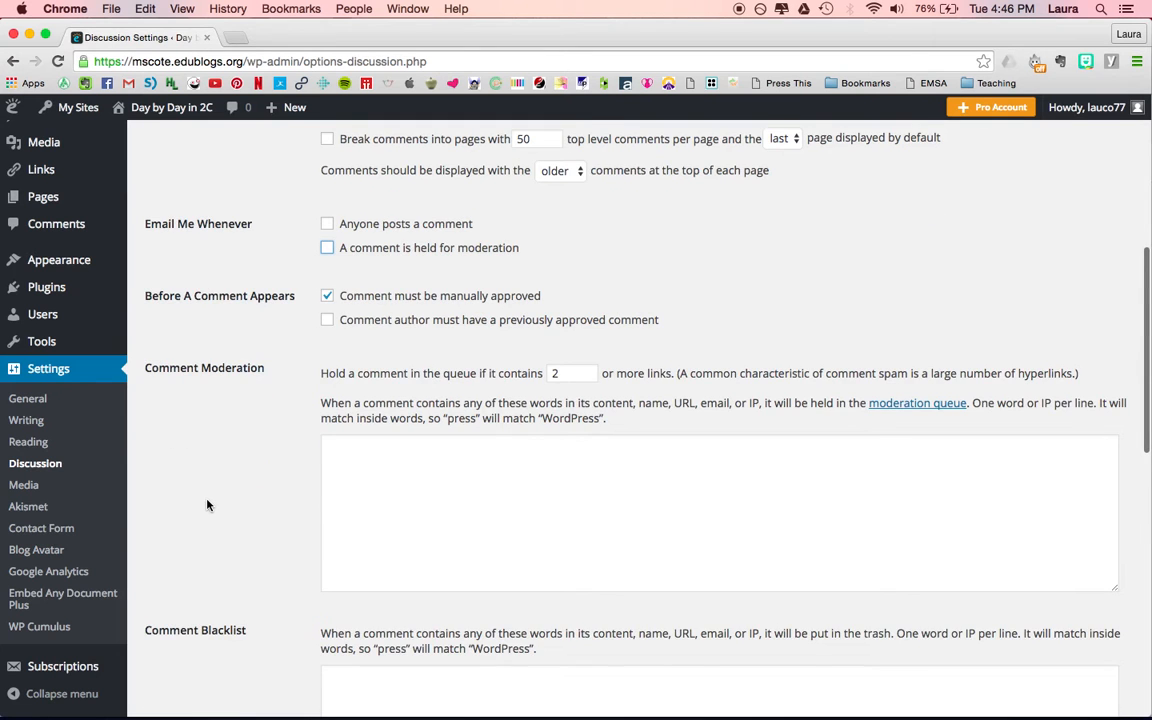
scroll(207, 505, down, 3)
scroll(207, 505, up, 1)
scroll(207, 505, up, 1)
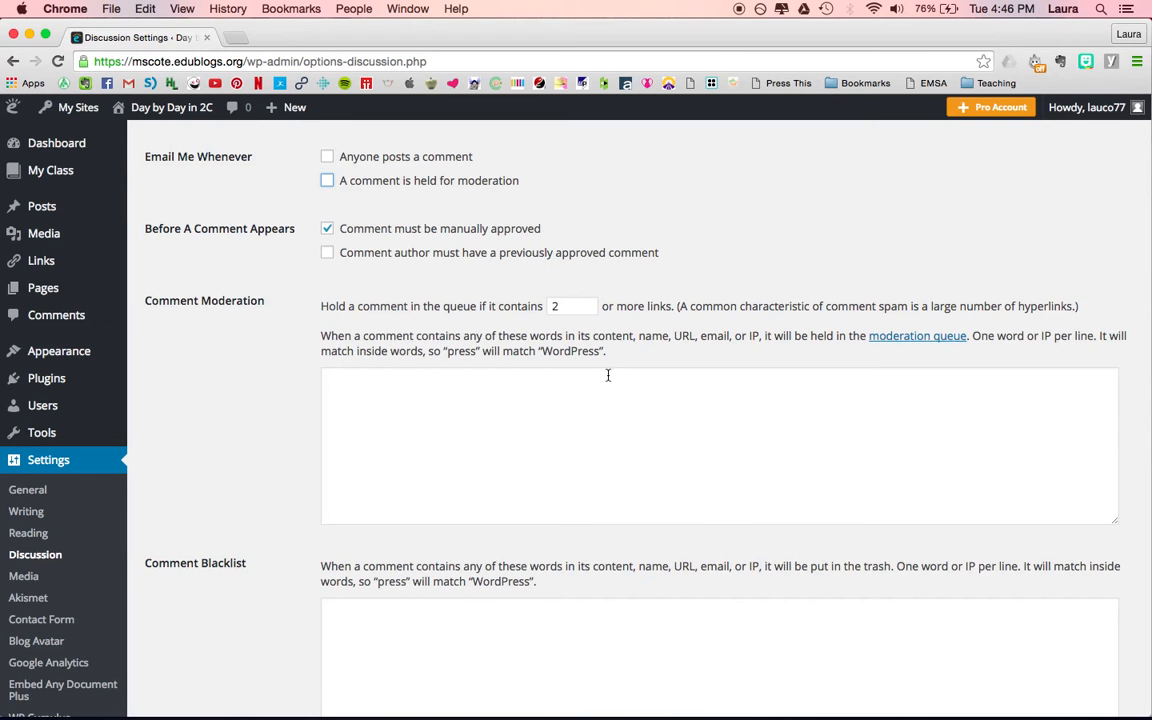
scroll(279, 479, down, 3)
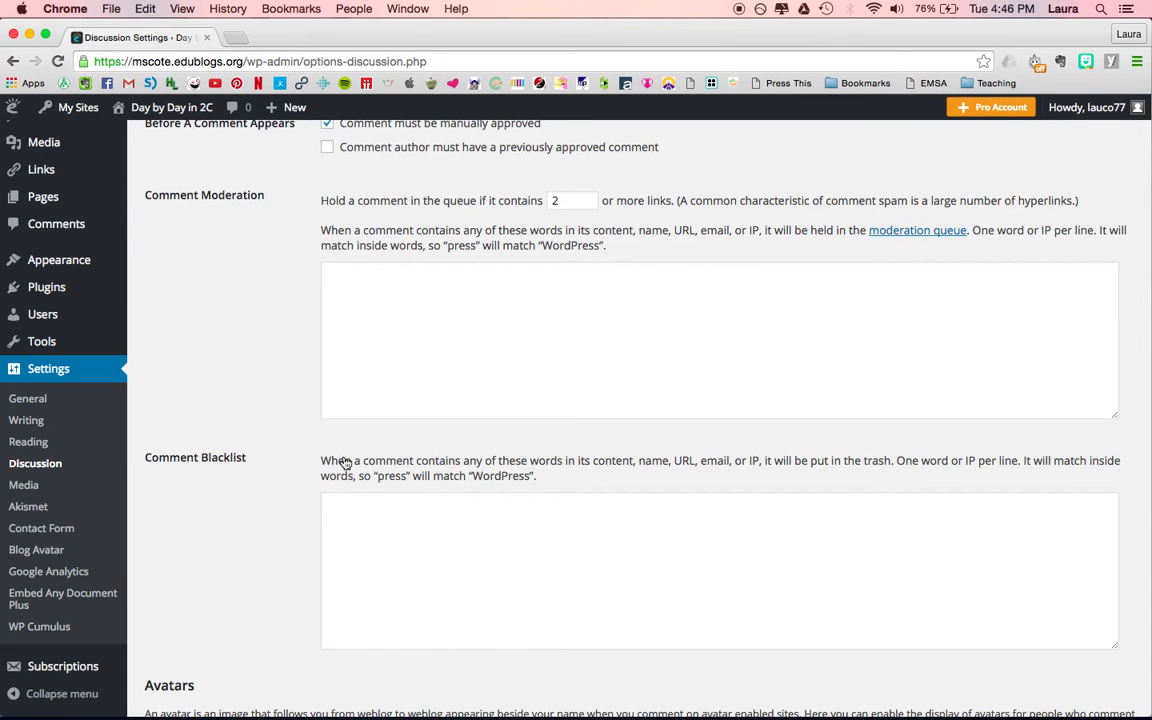
scroll(281, 524, down, 3)
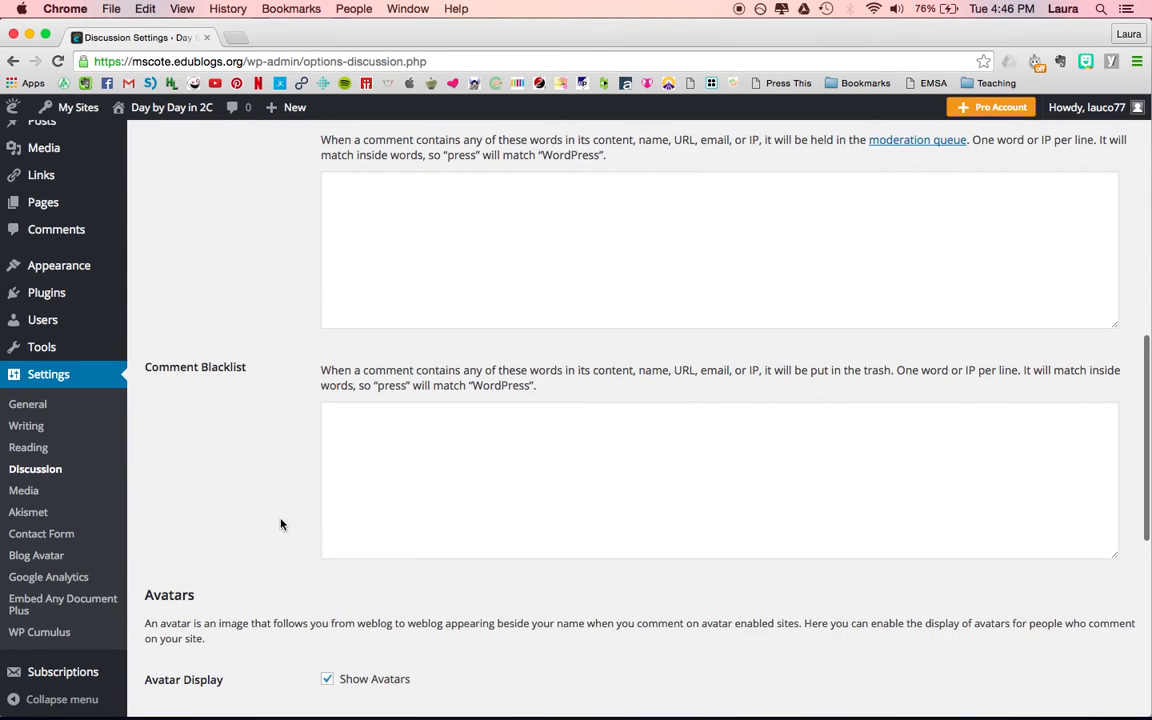
scroll(281, 524, down, 3)
scroll(281, 524, down, 2)
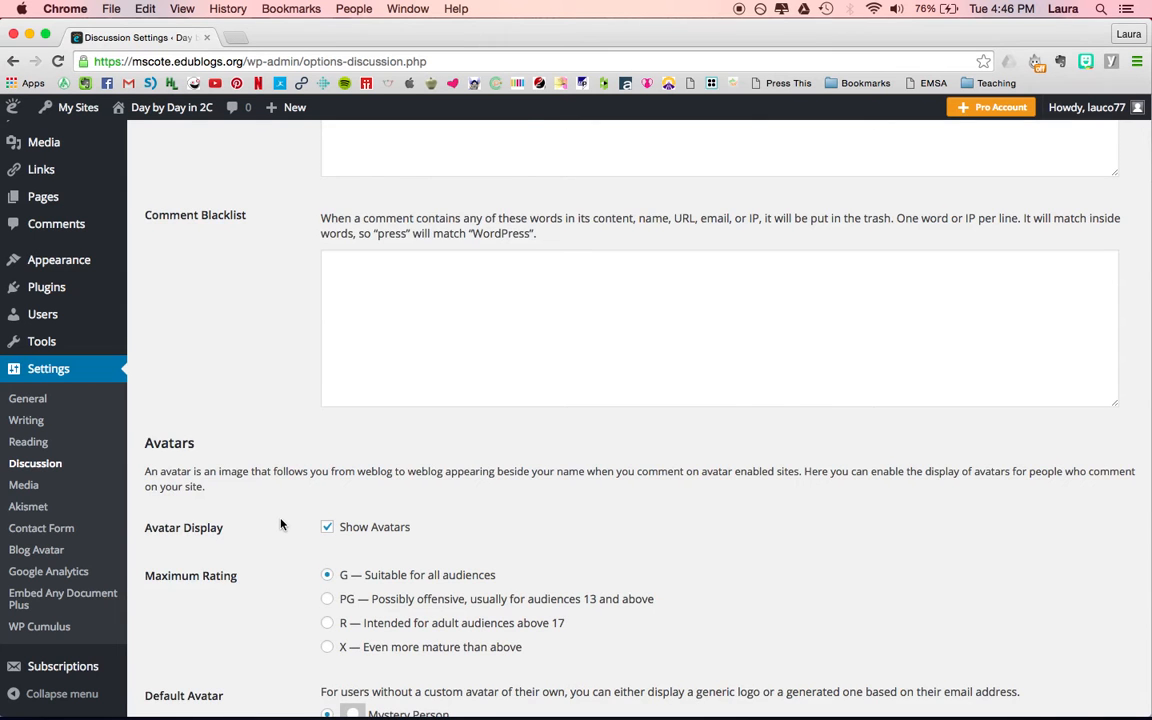
scroll(281, 524, down, 6)
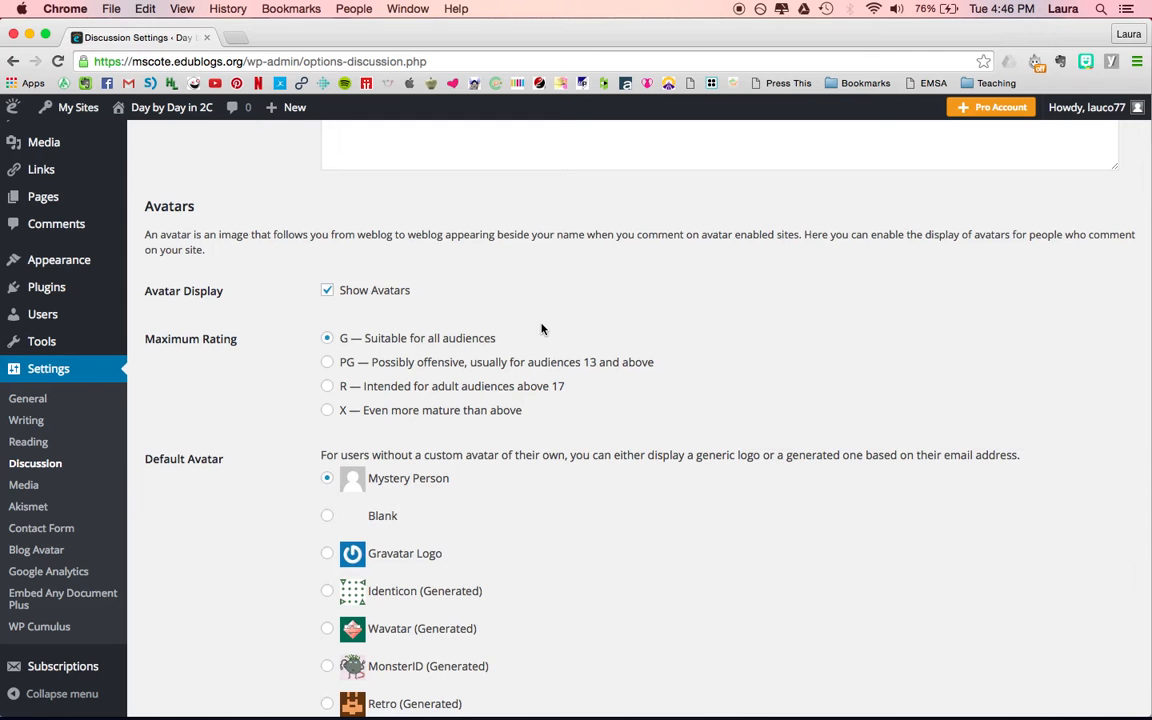
Save the changed Discussion settings.
scroll(678, 310, down, 2)
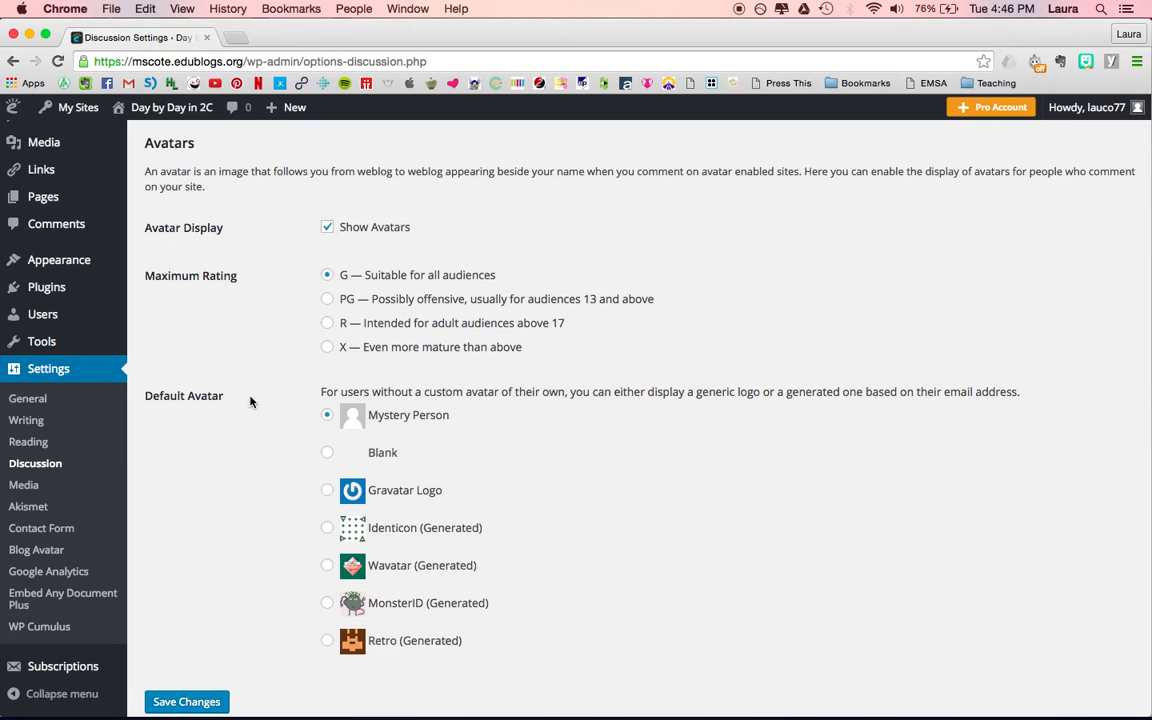
scroll(251, 400, down, 2)
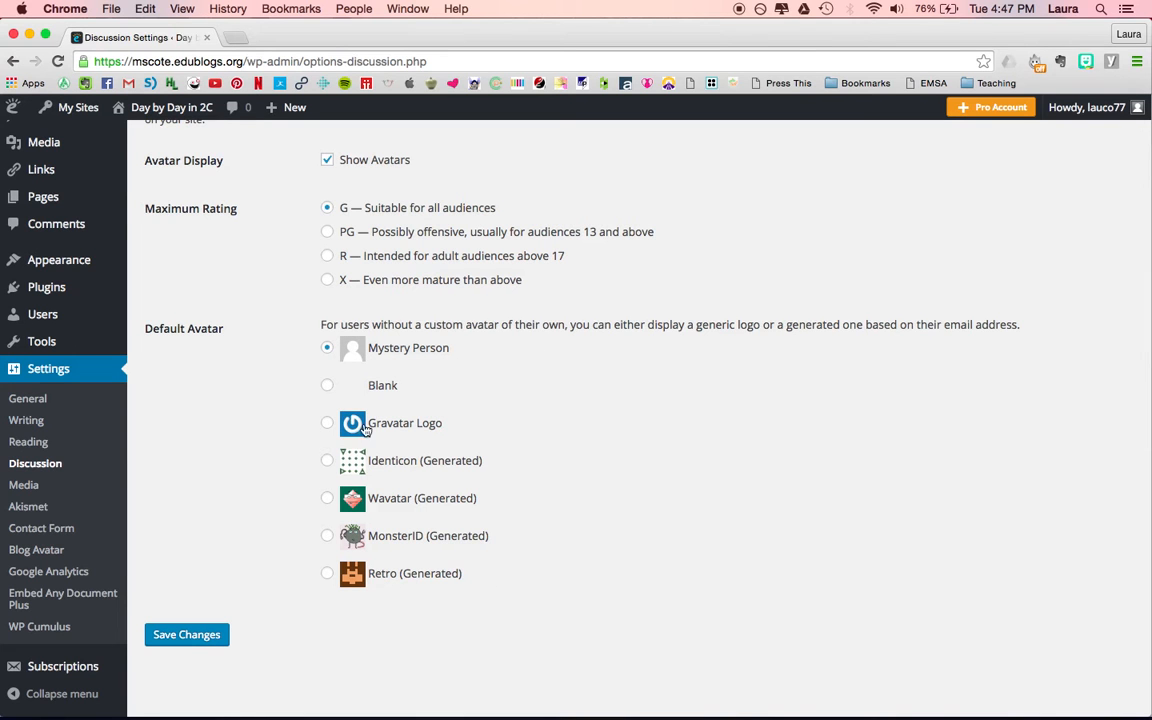
click(186, 636)
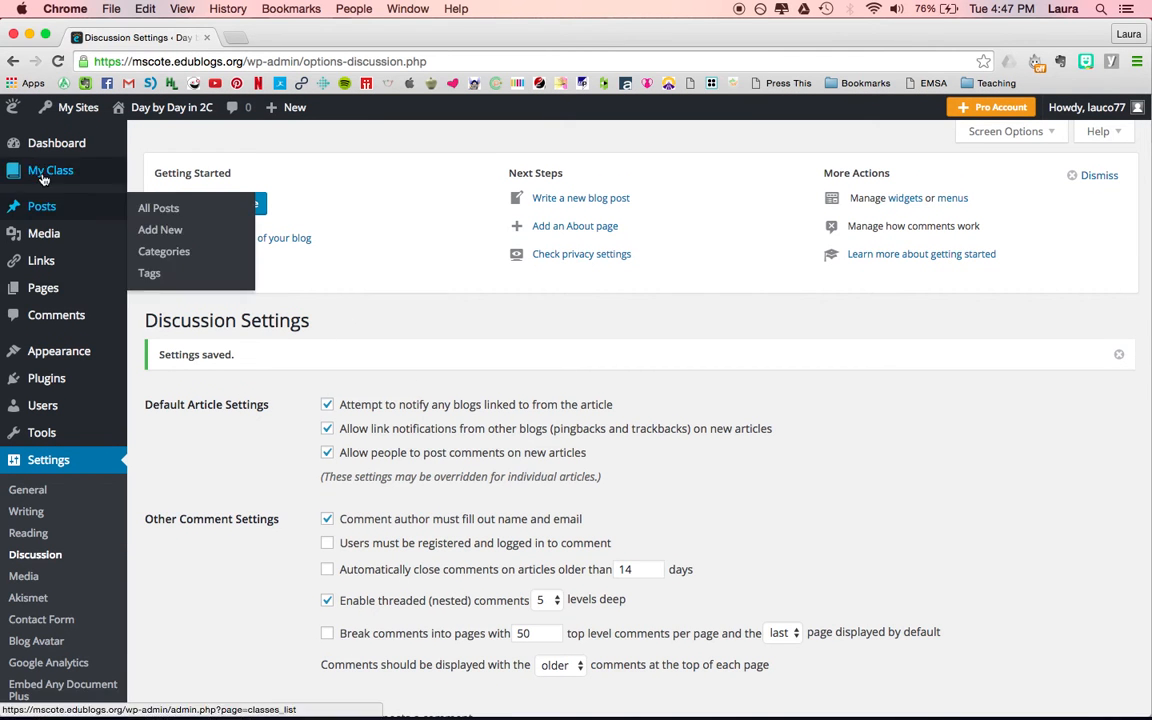
Open the Create Student Blogs page for the class.
mouse_move(46, 173)
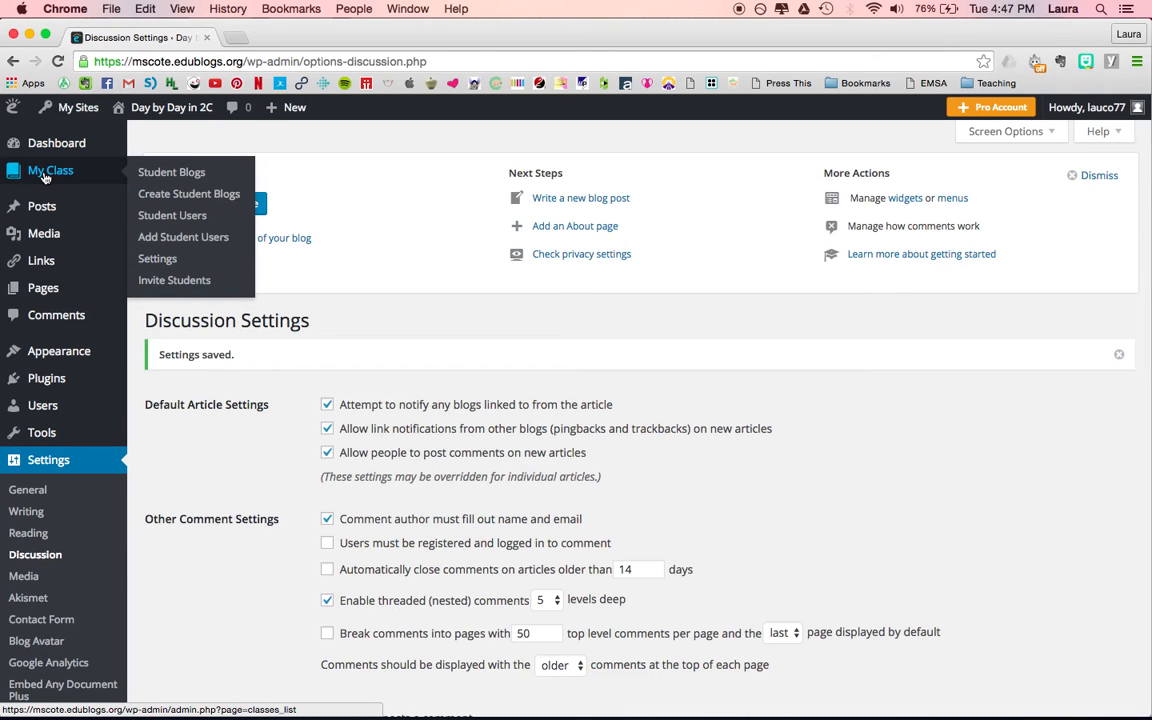
mouse_move(990, 110)
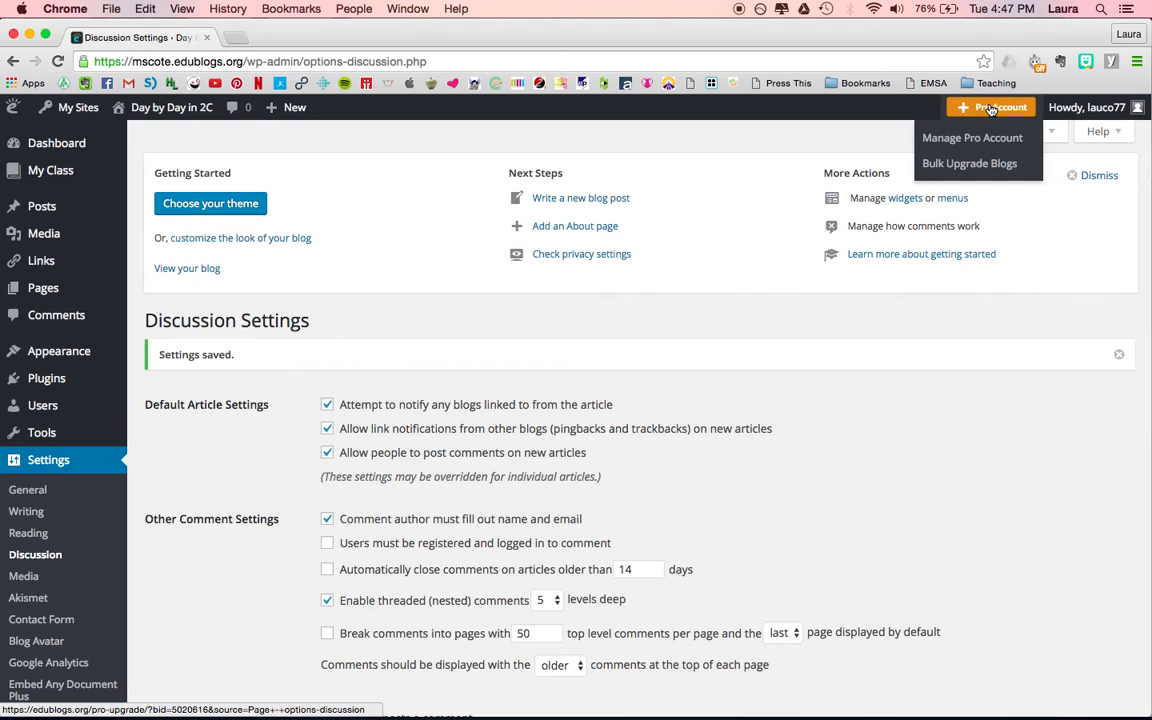
mouse_move(104, 235)
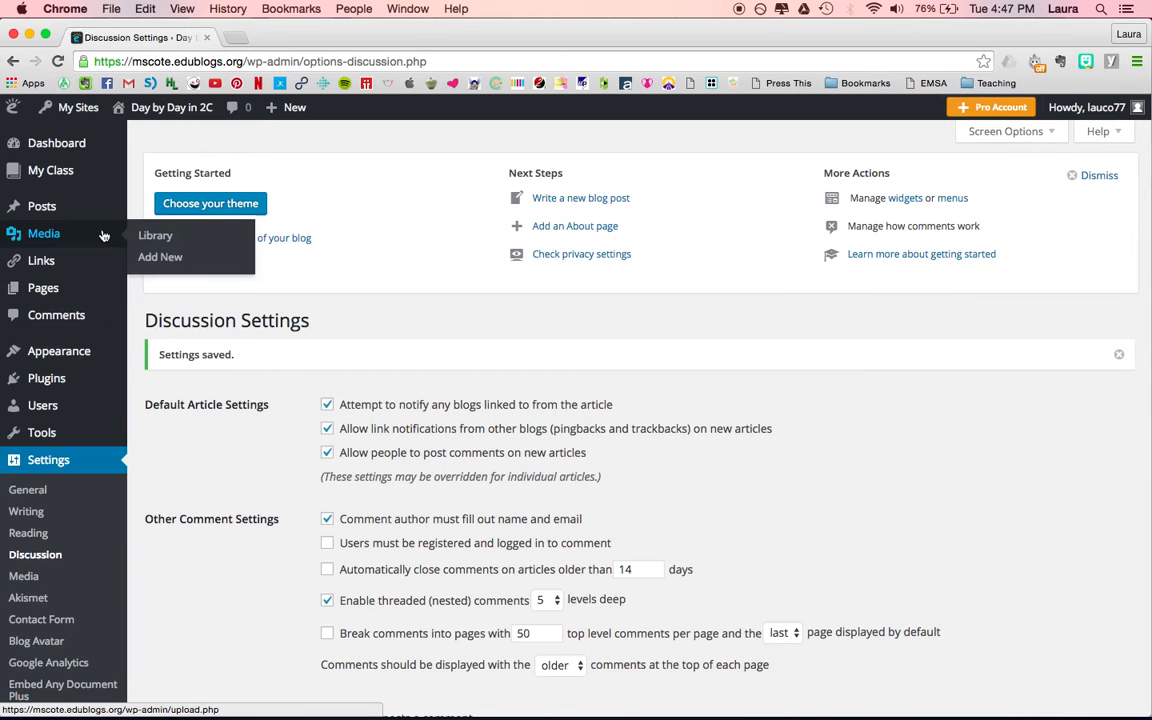
mouse_move(104, 176)
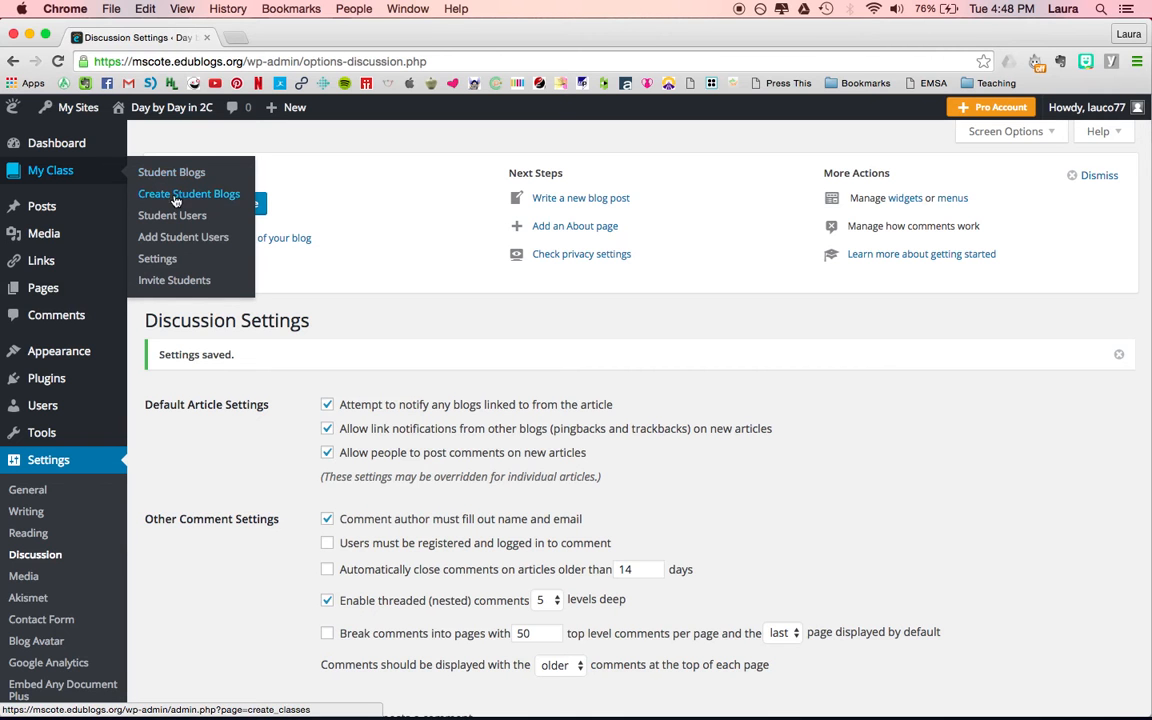
click(208, 199)
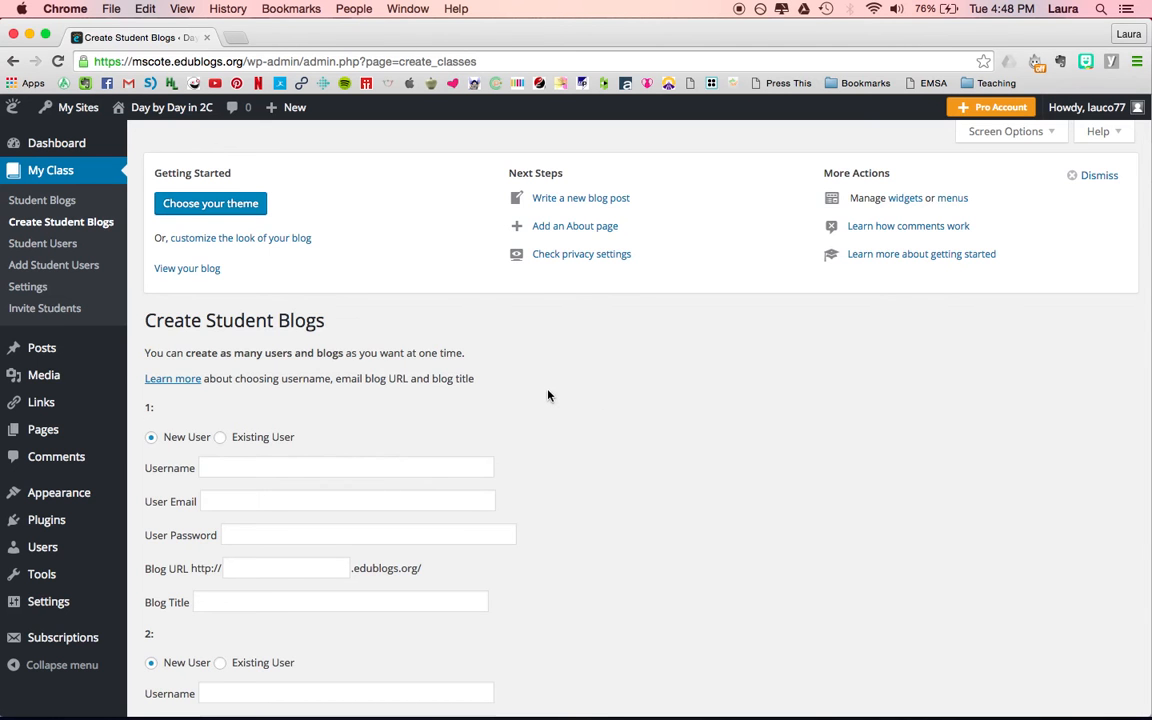
Enter the username for the first new student in the Create Student Blogs form.
scroll(548, 396, down, 4)
scroll(548, 396, up, 3)
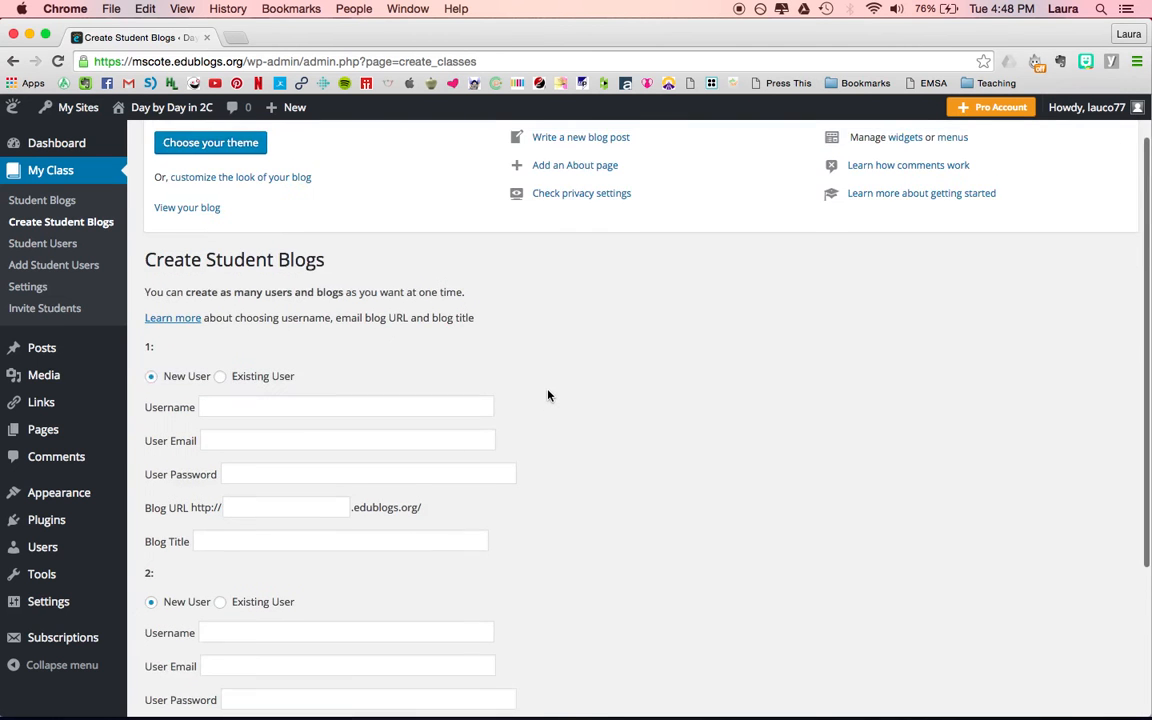
scroll(548, 396, up, 1)
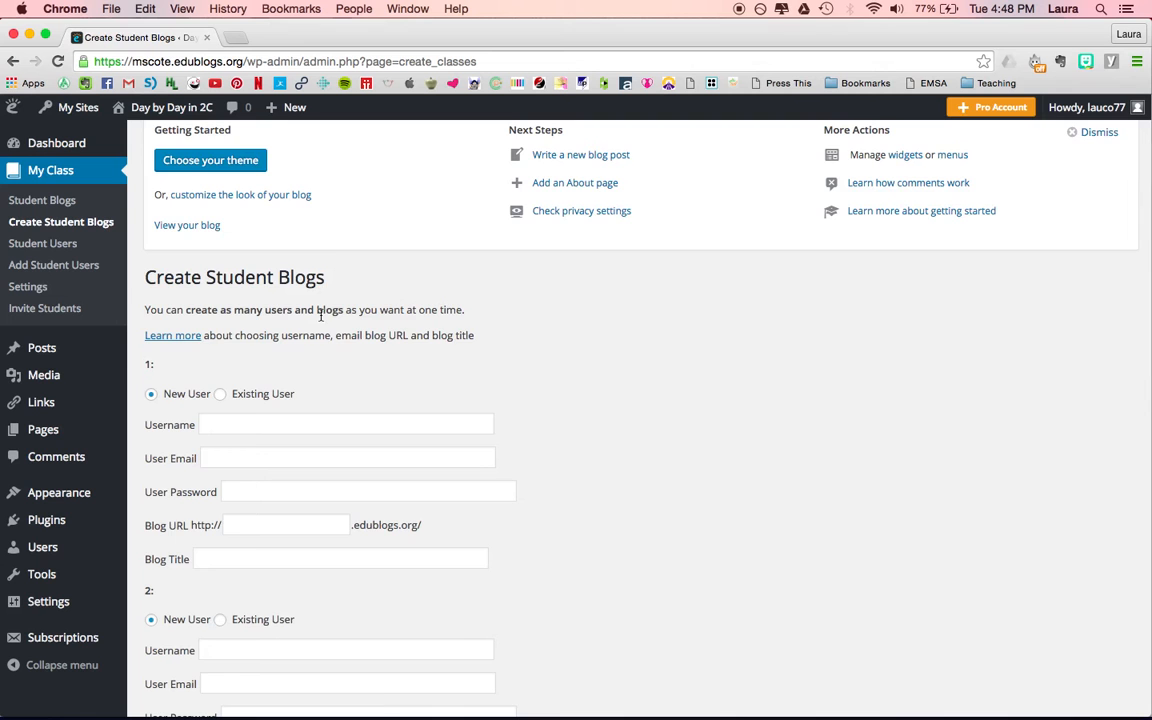
scroll(527, 324, down, 5)
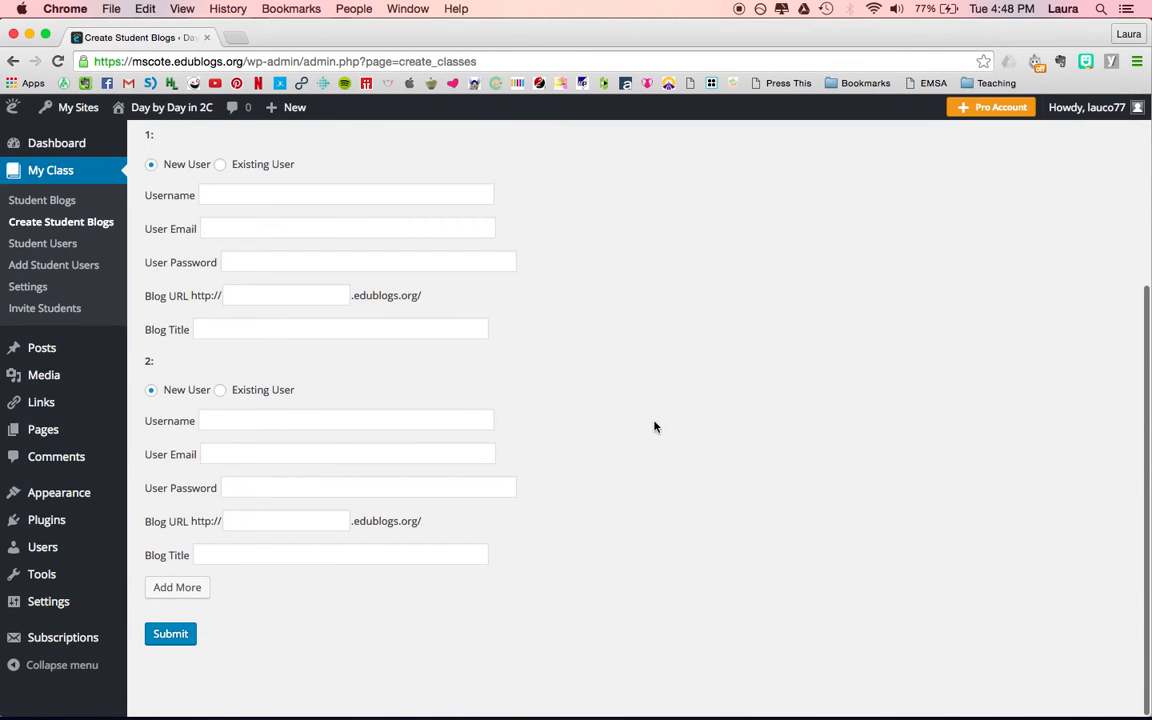
scroll(656, 427, up, 4)
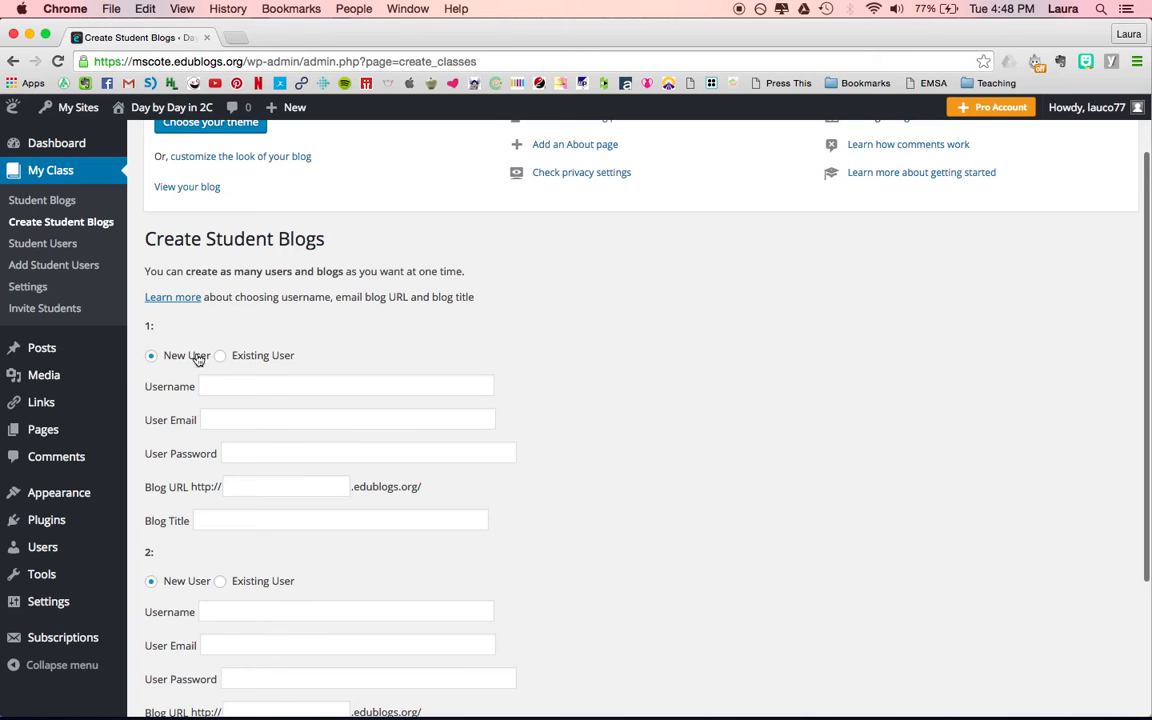
scroll(355, 344, down, 1)
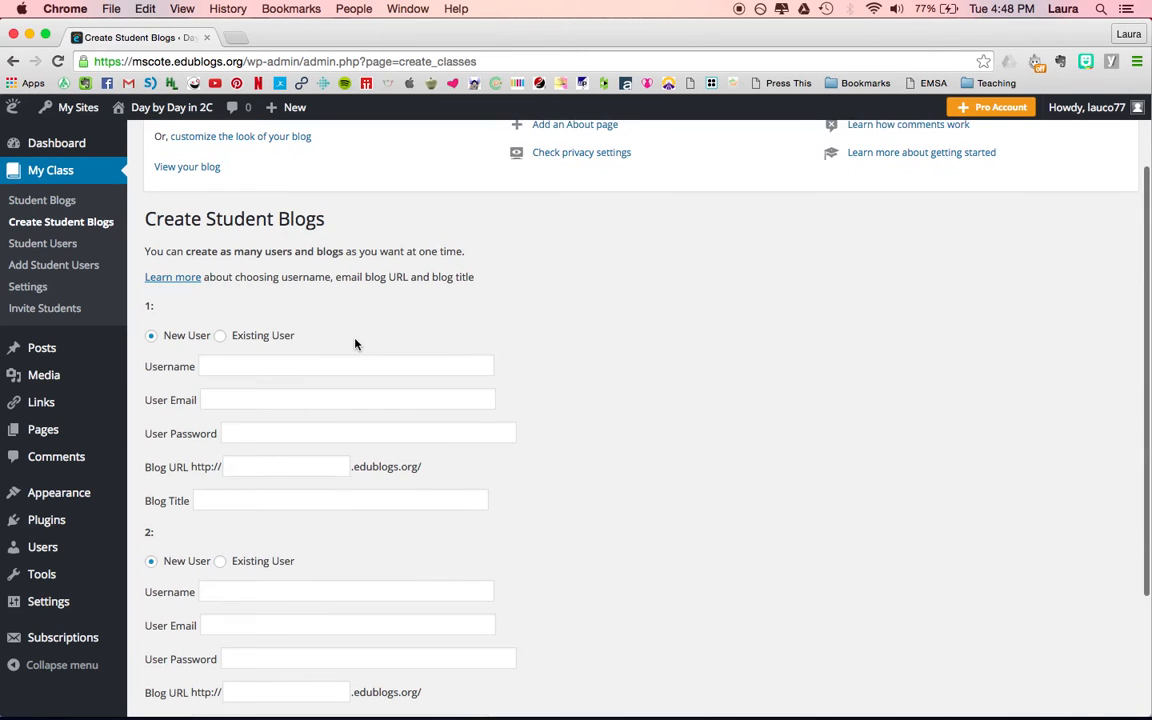
click(239, 367)
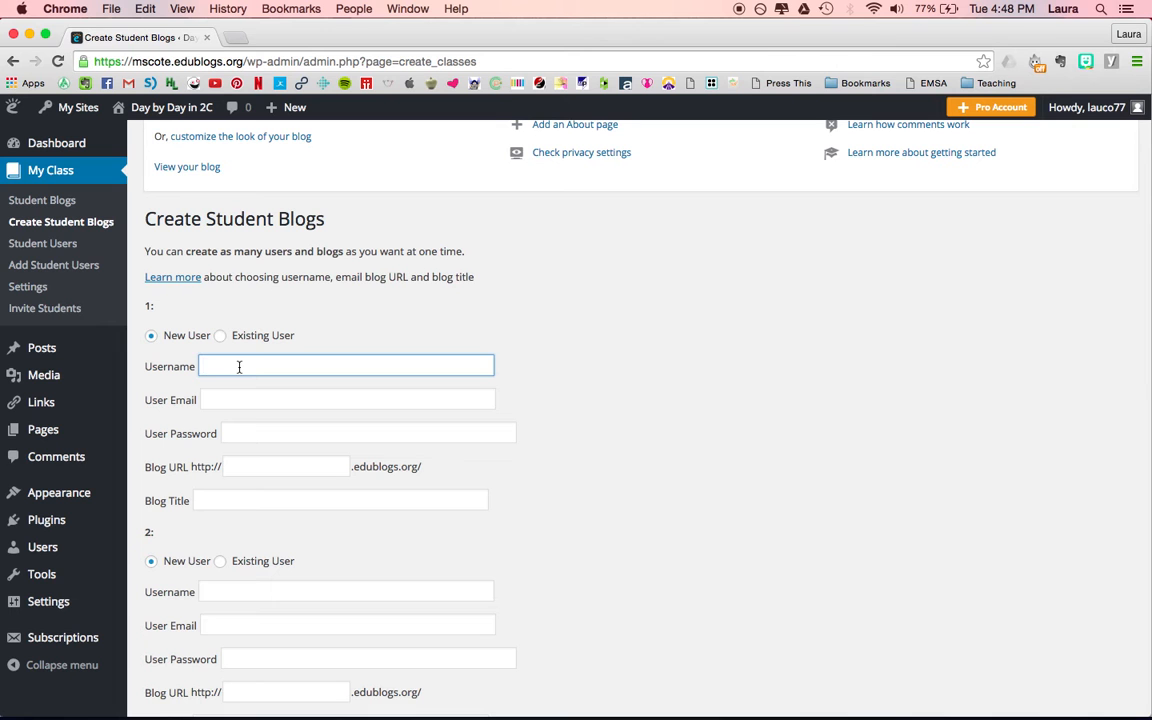
text(Ben)
text(t)
Fill in the first student's user email and account password.
click(234, 399)
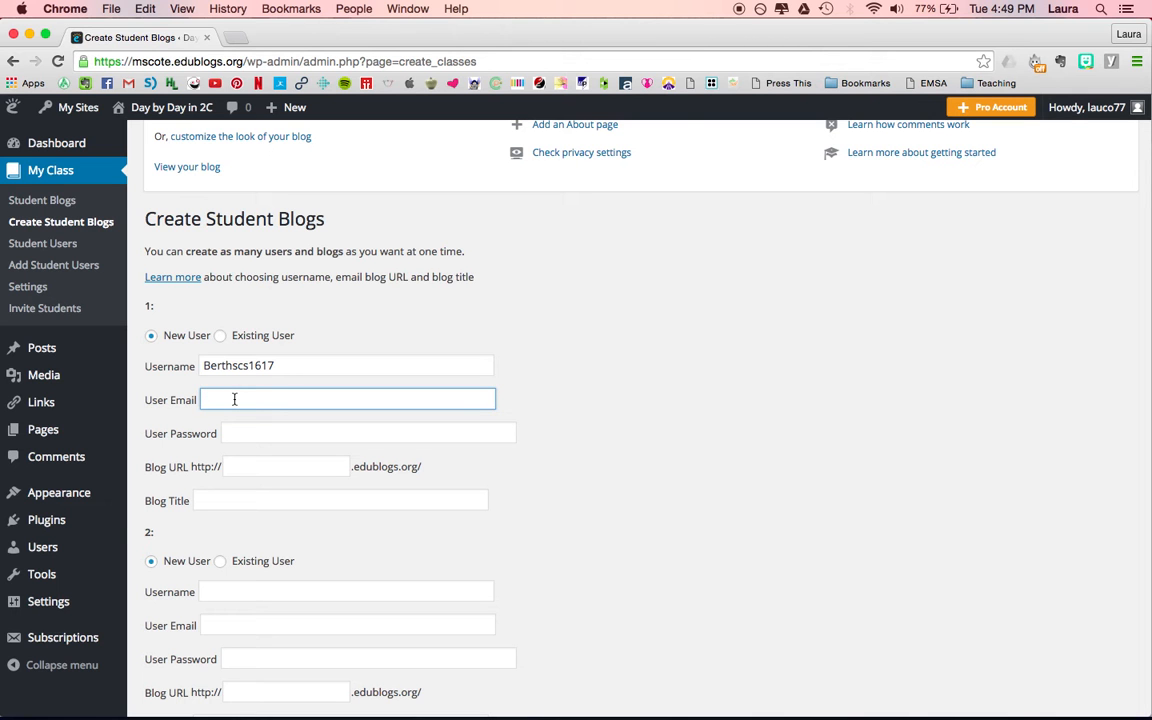
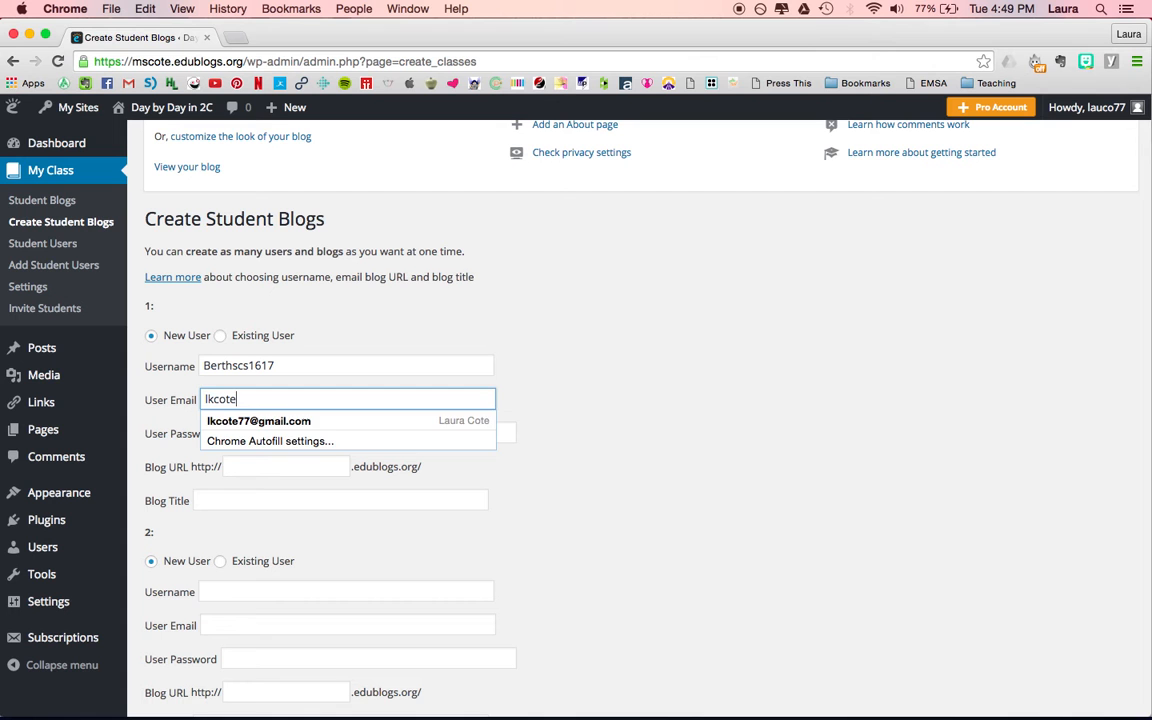
click(236, 421)
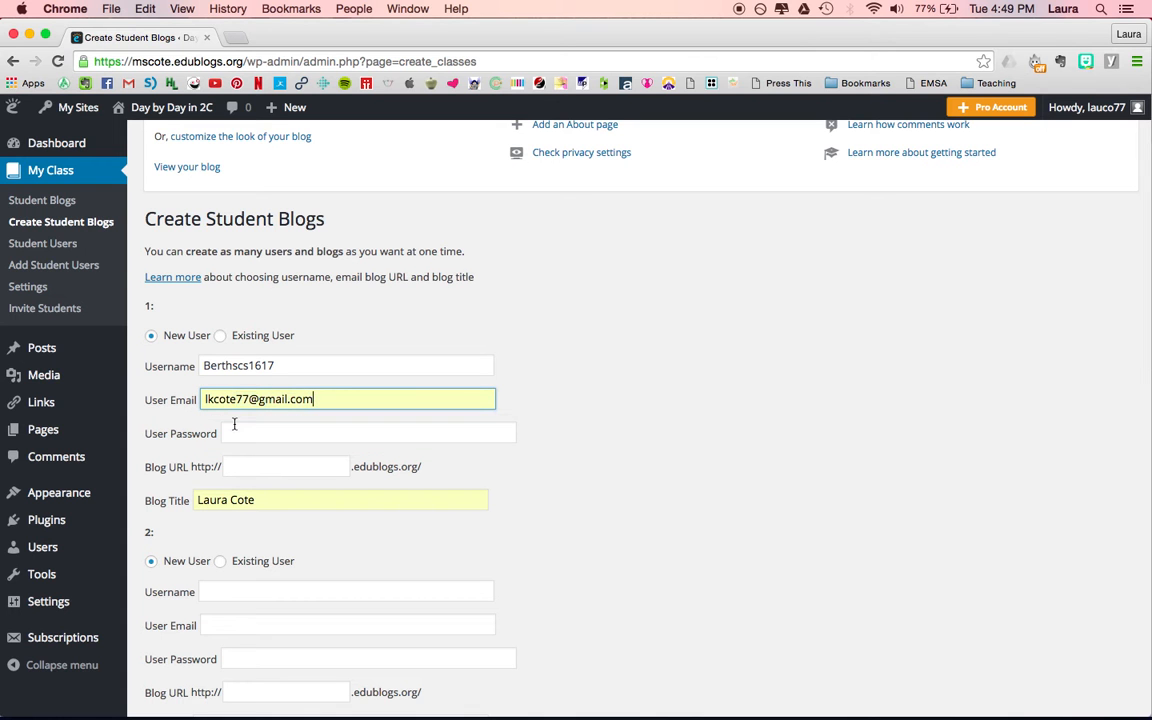
click(234, 432)
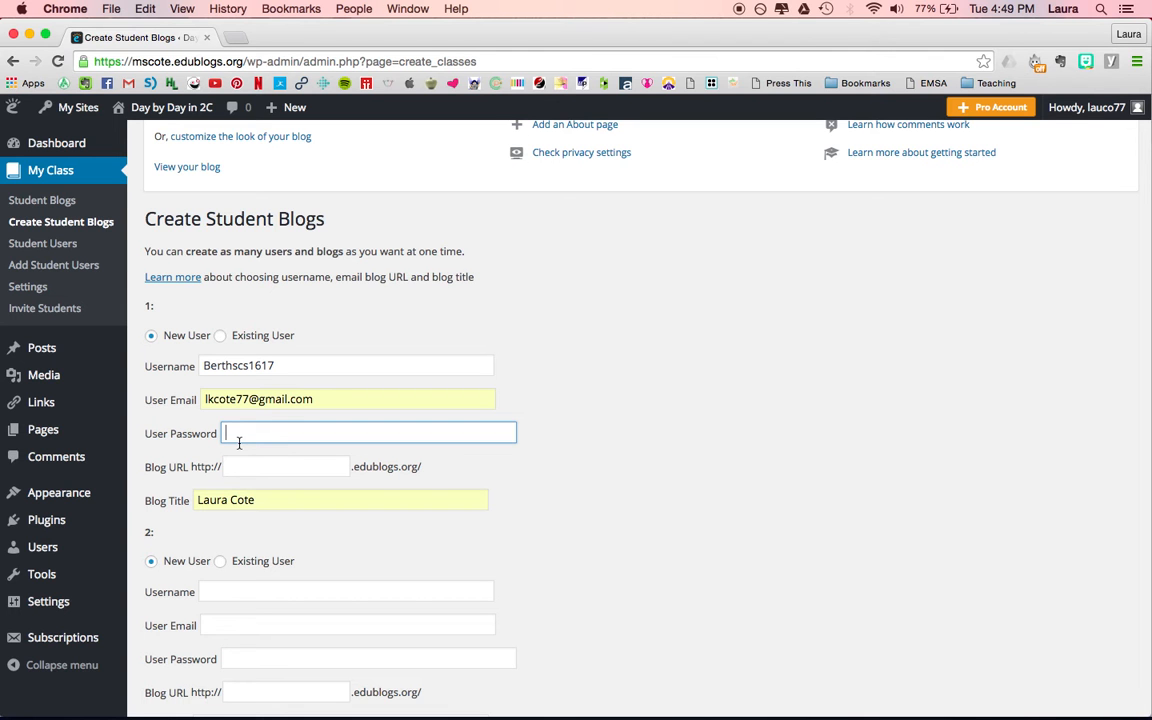
Set the first student's blog title to the student's first name in the possessive followed by "Learning".
click(335, 467)
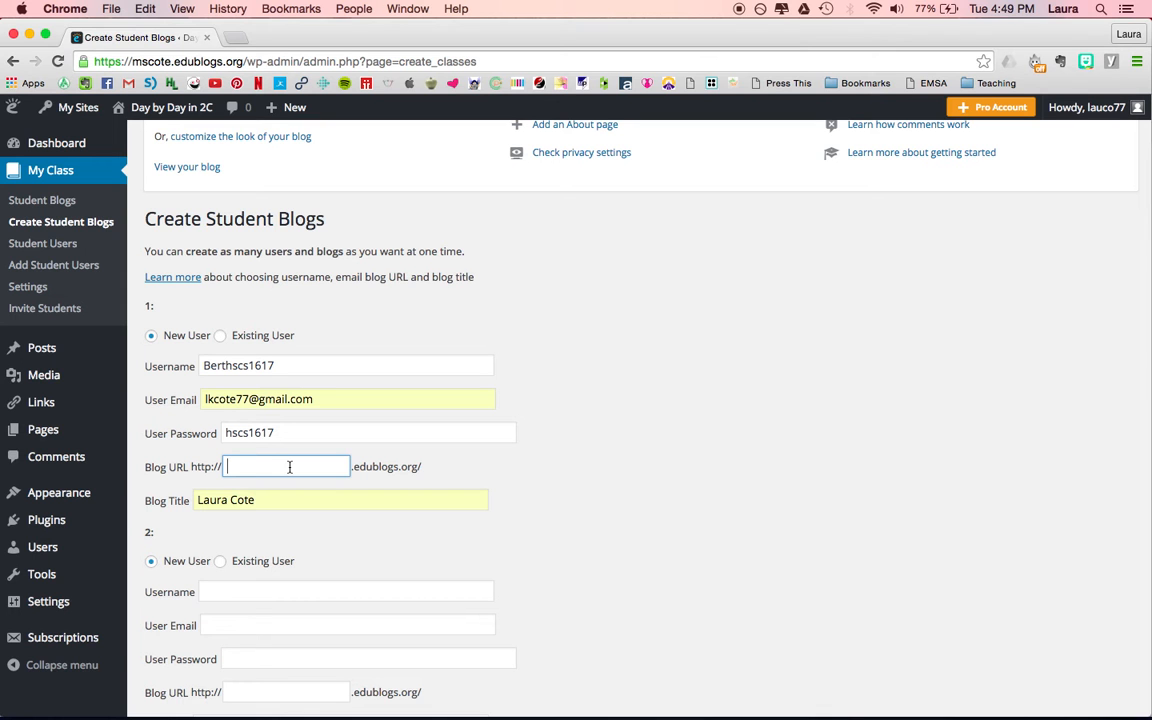
click(168, 501)
text(Aya=)
key(BackSpace)
key(BackSpace)
key(BackSpace)
key(BackSpace)
text(Bert's Learning)
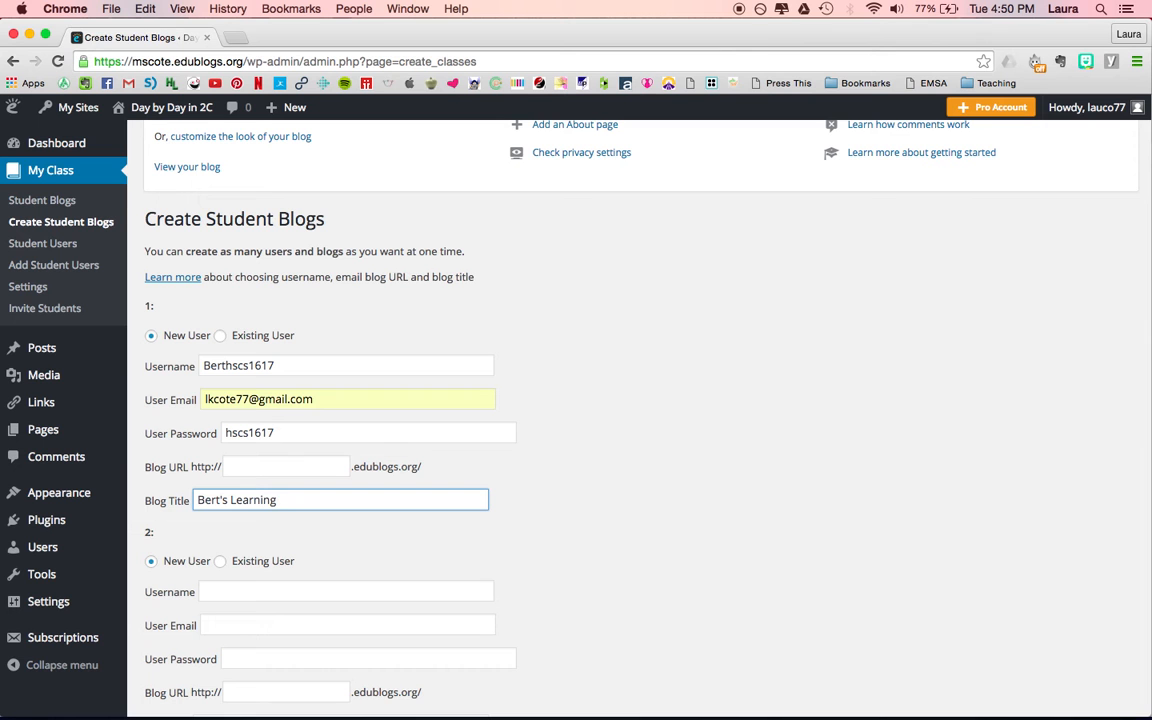
Enter the first student's blog URL on edublogs.org, matching the student's username in lowercase.
click(256, 461)
text(bert)
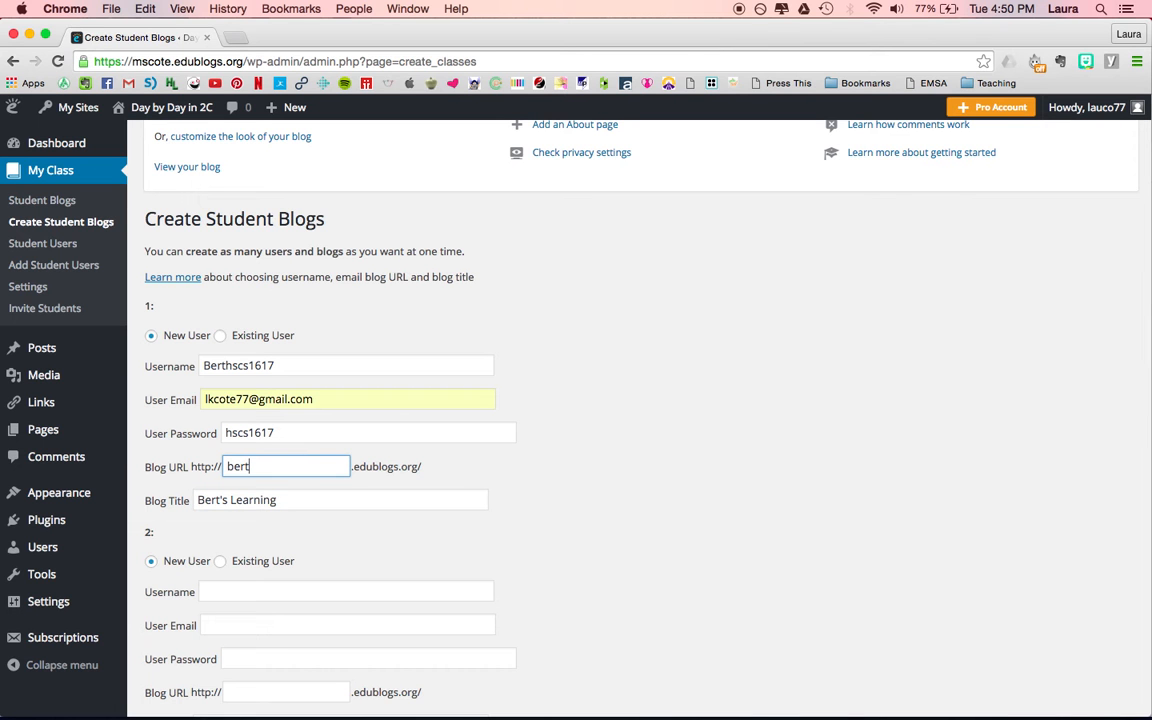
Try to submit the student blog form and close the result dialog.
scroll(567, 515, down, 1)
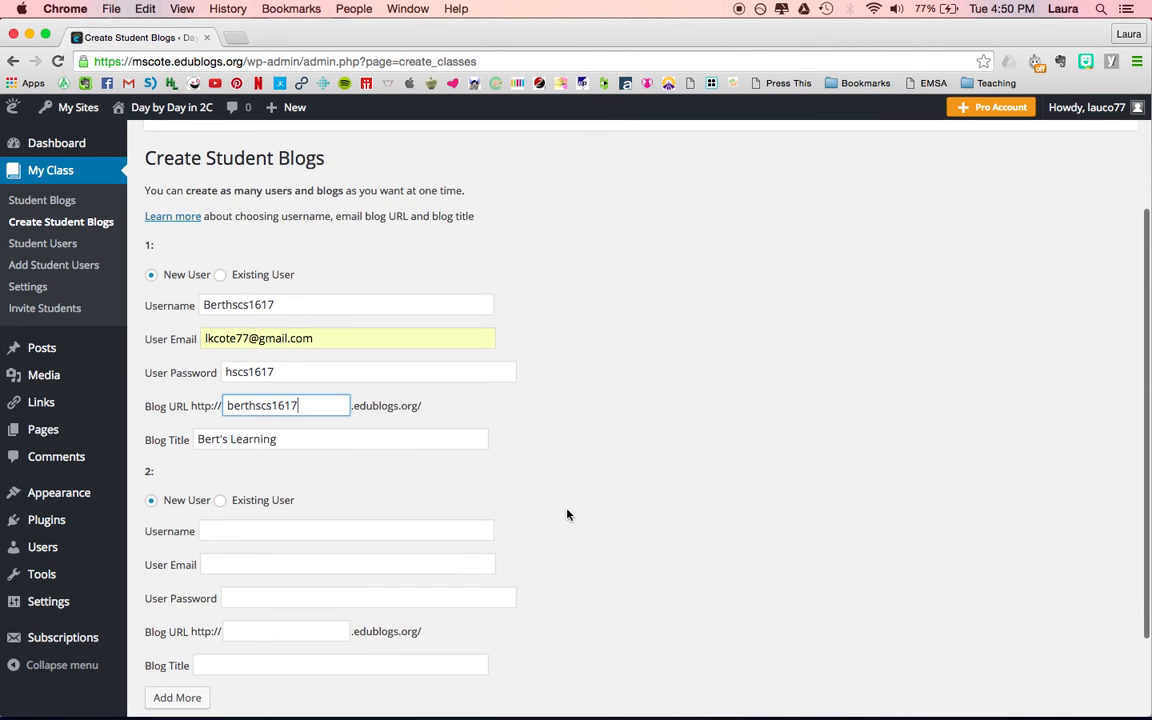
scroll(567, 515, down, 2)
click(168, 634)
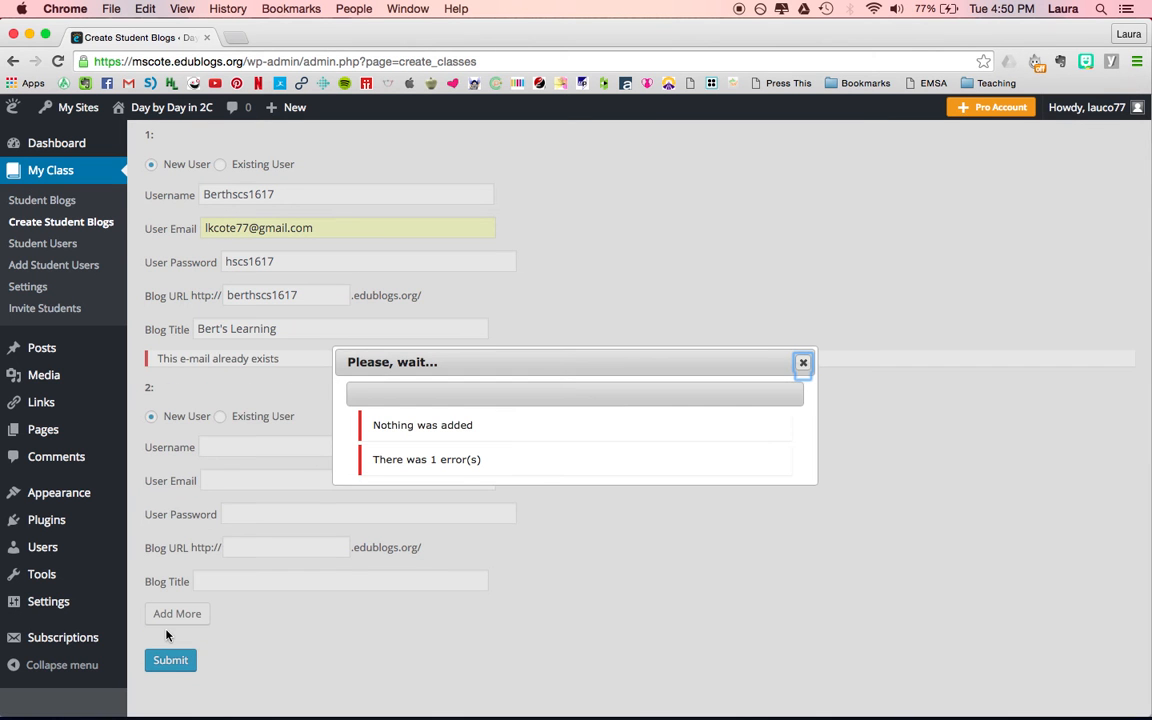
click(803, 362)
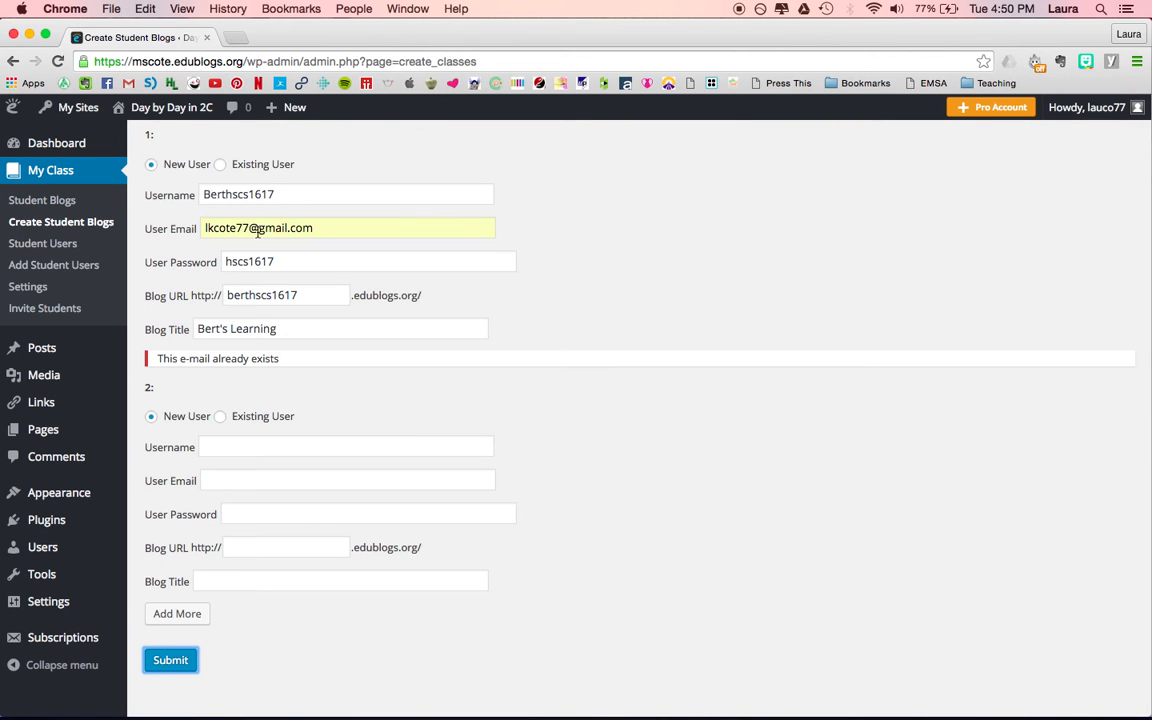
Replace the first student's user email with a different email address.
click(327, 228)
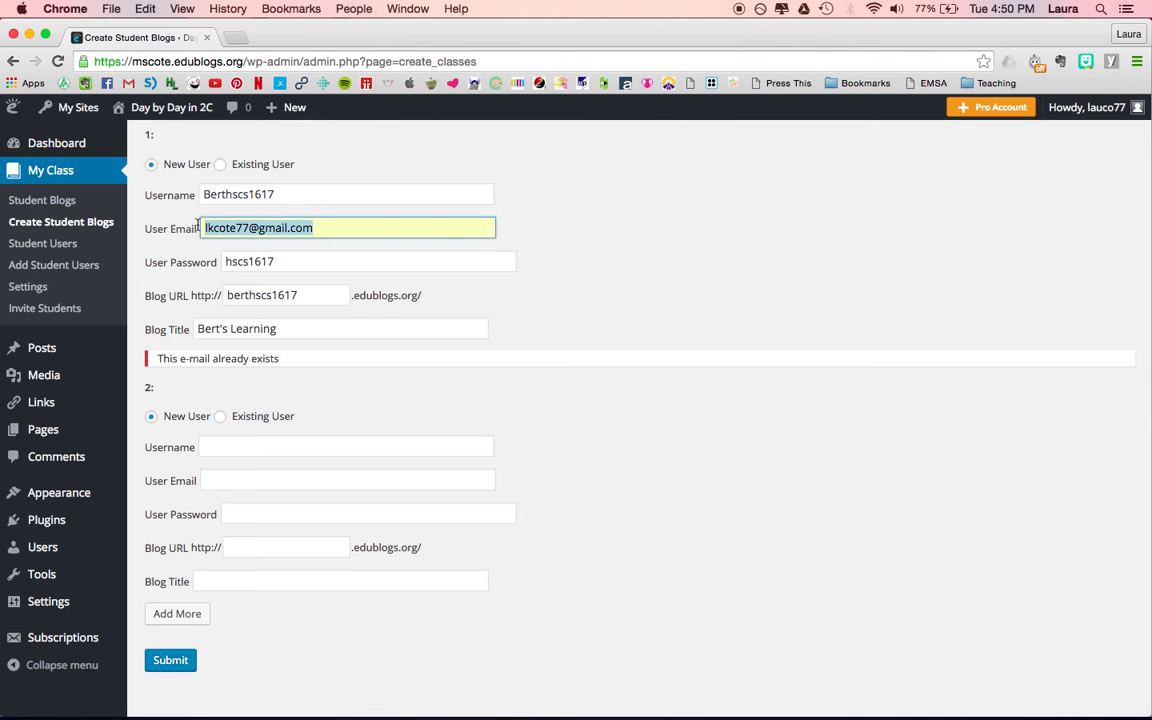
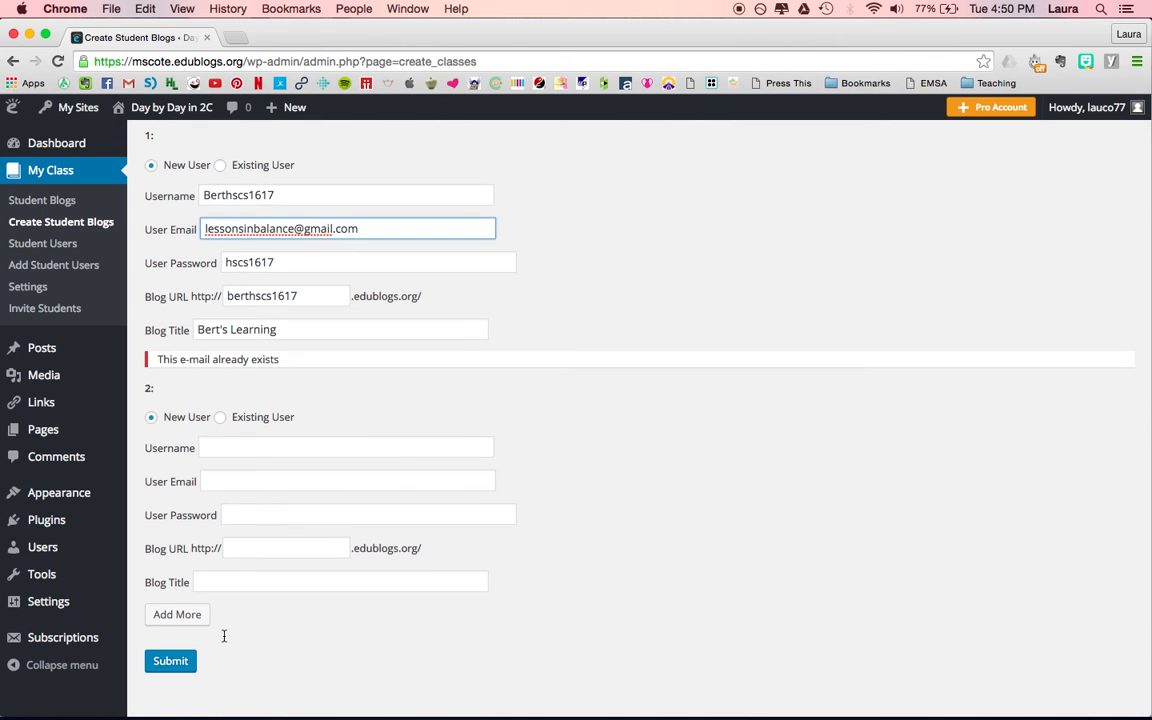
Open the Student Blogs page and view the current student blogs.
scroll(224, 641, up, 5)
scroll(224, 641, up, 1)
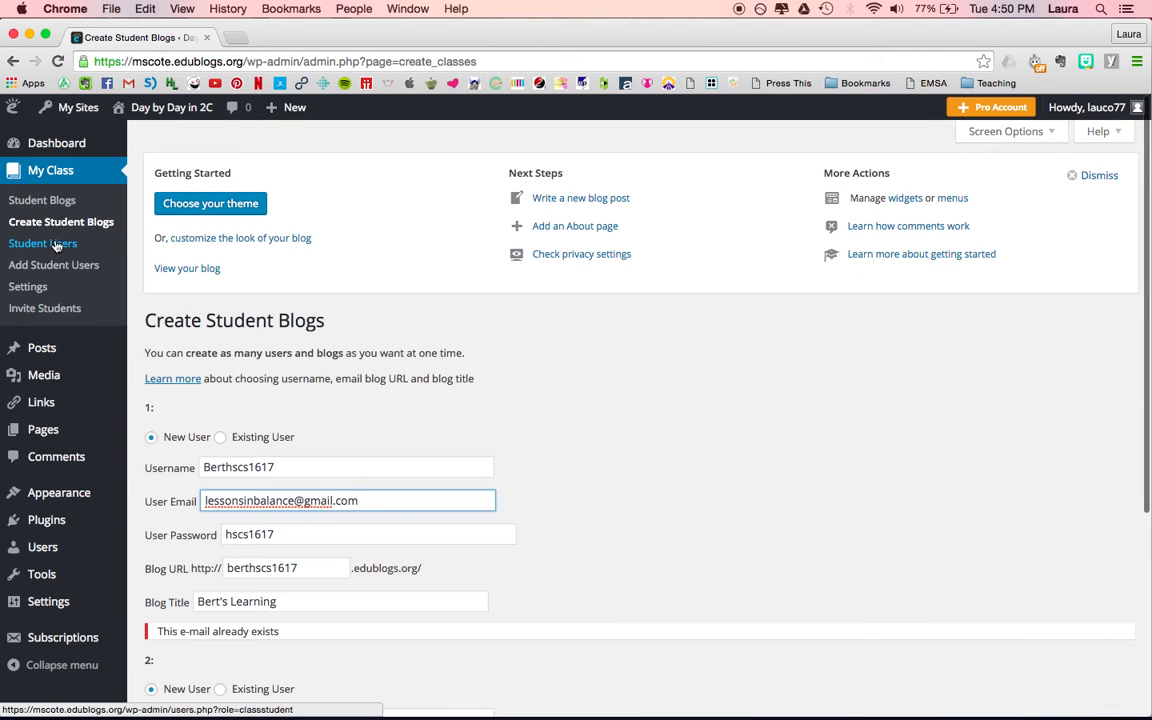
click(45, 200)
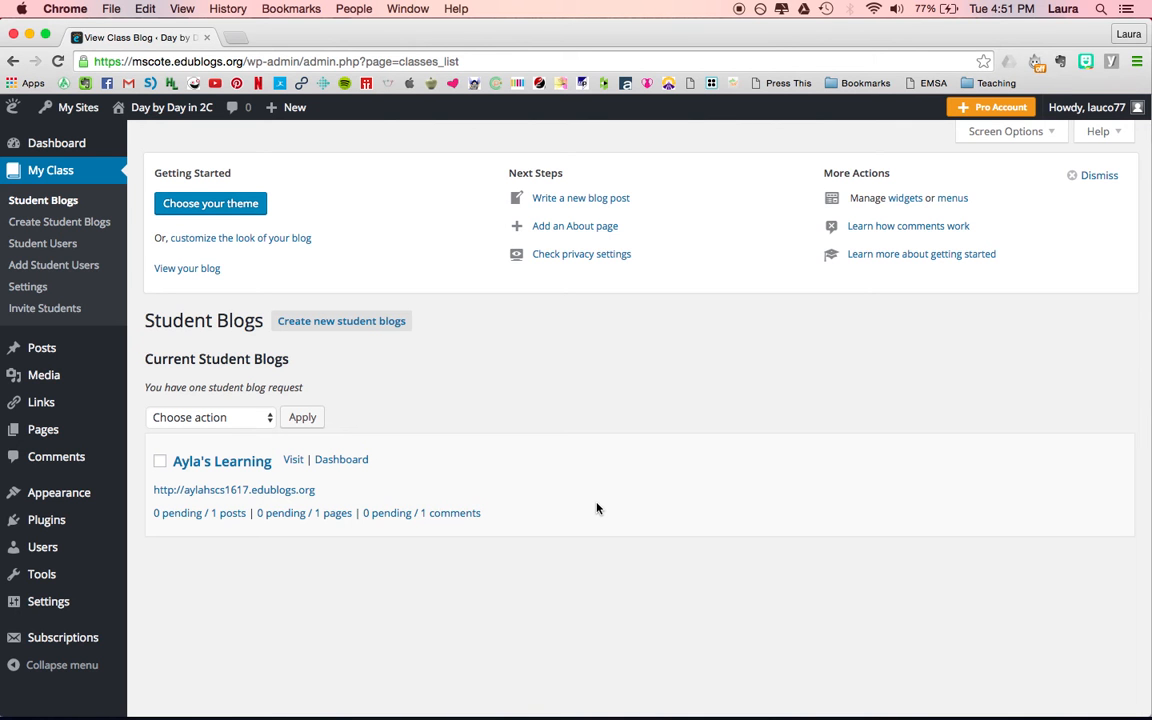
scroll(597, 508, down, 1)
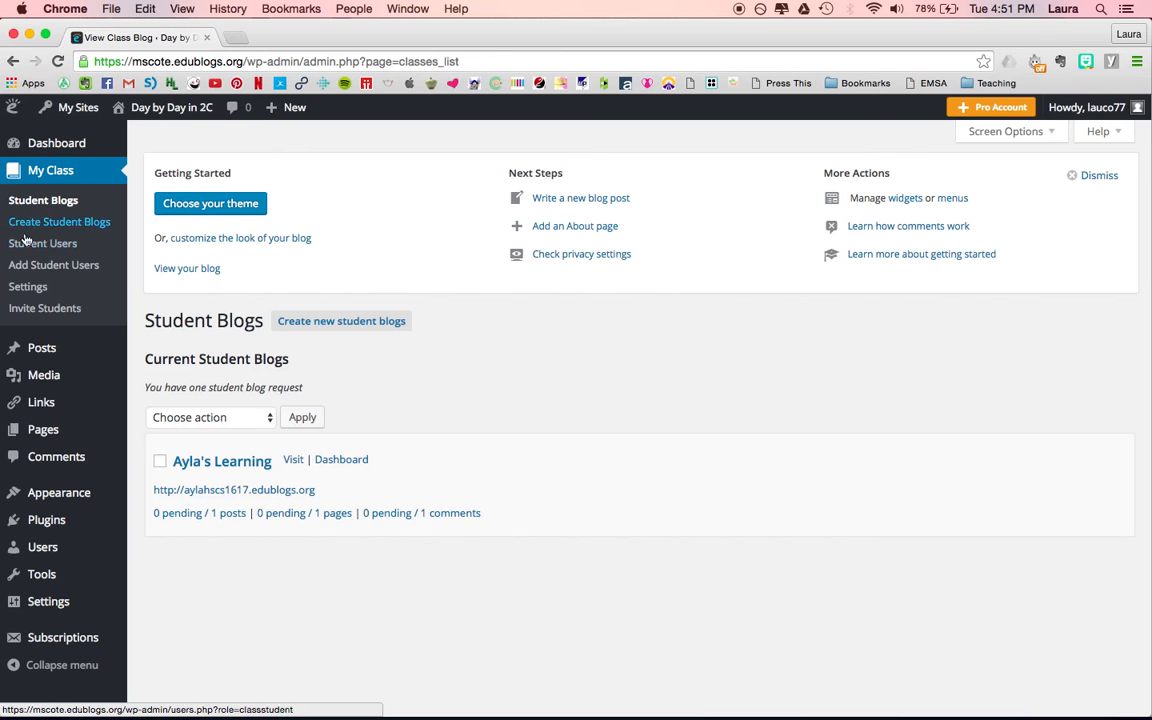
Open the class settings and require teacher approval of all comments on student blogs.
click(28, 288)
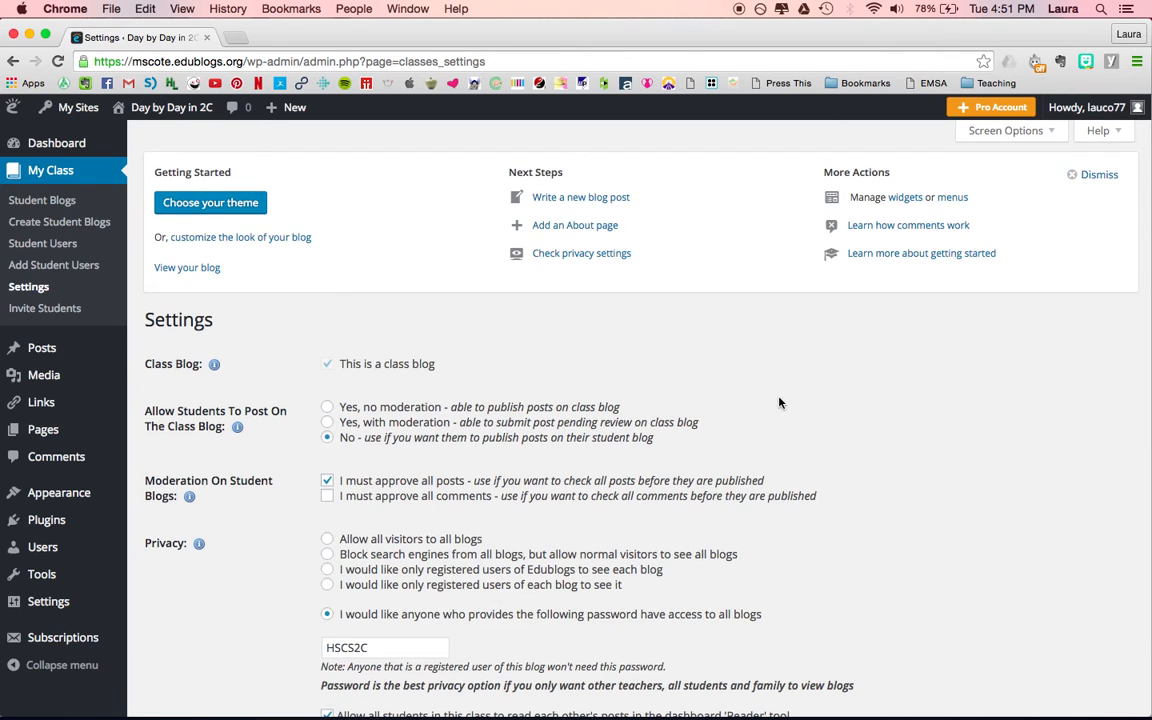
scroll(700, 356, down, 3)
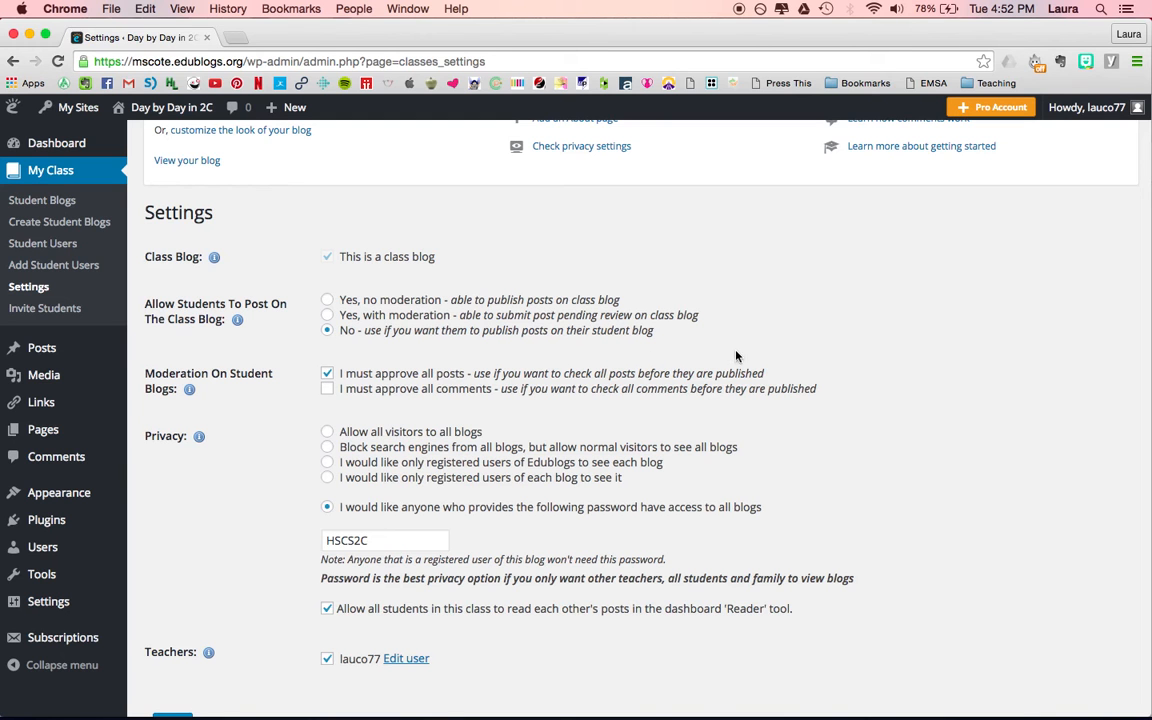
click(326, 390)
click(797, 413)
Save the class settings for moderation and privacy on student blogs.
scroll(929, 440, down, 1)
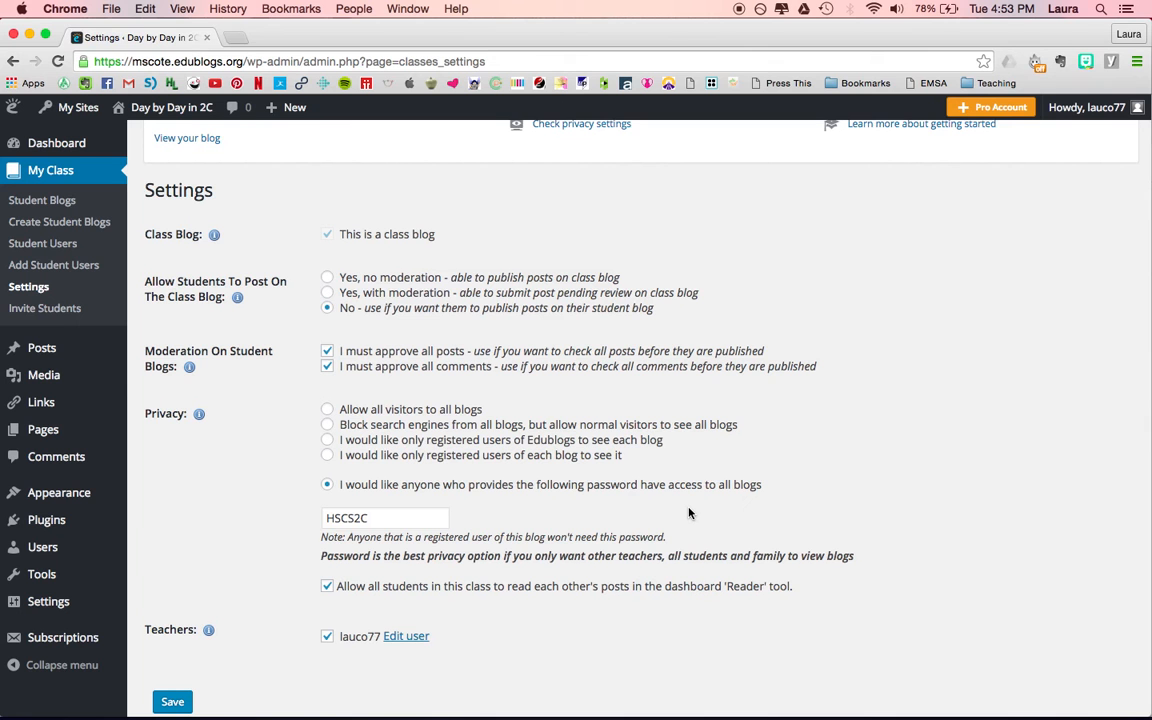
scroll(882, 517, down, 2)
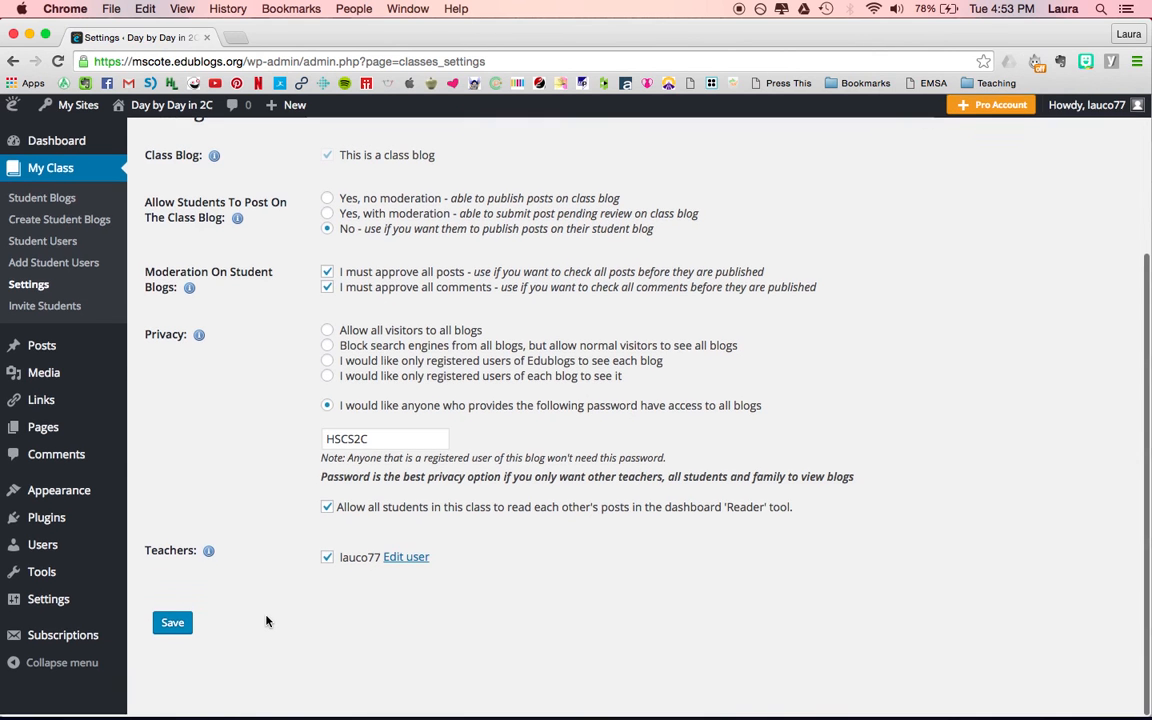
click(168, 626)
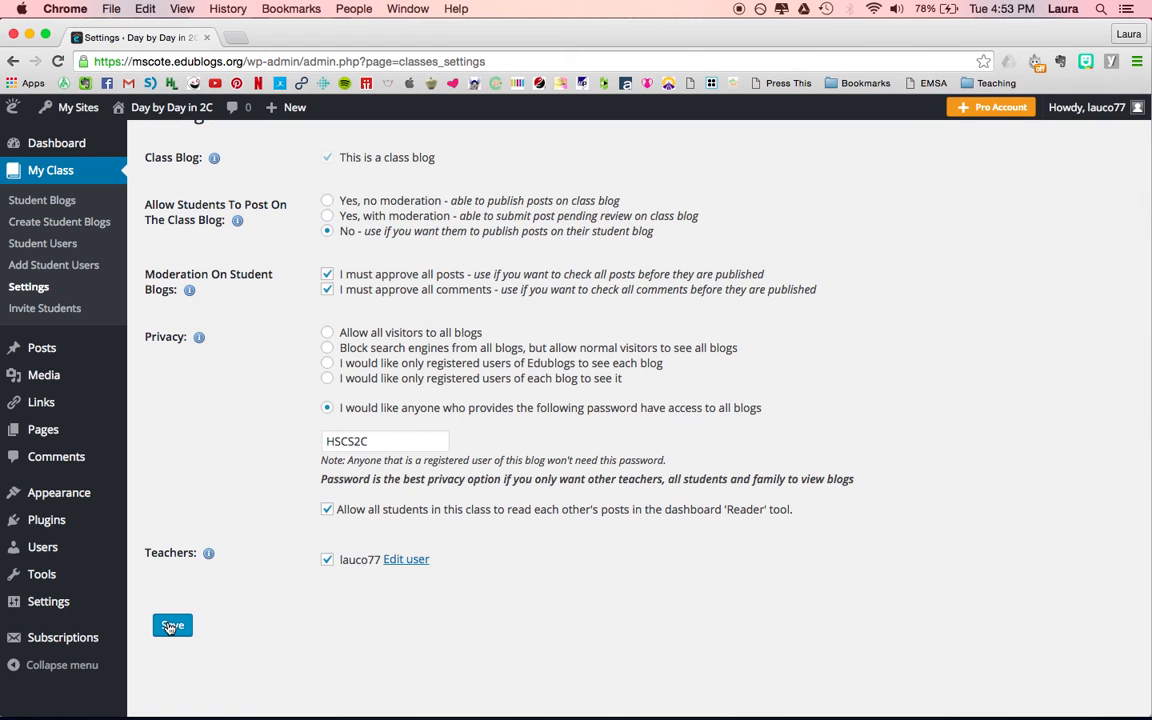
click(168, 626)
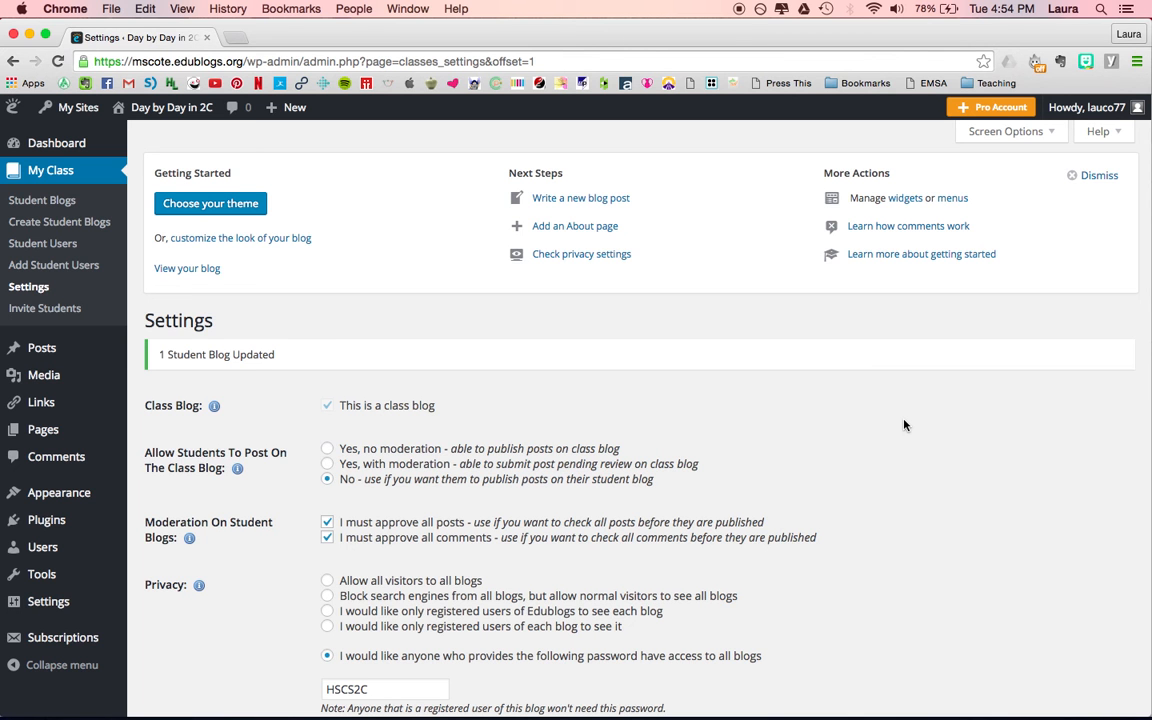
scroll(904, 425, down, 2)
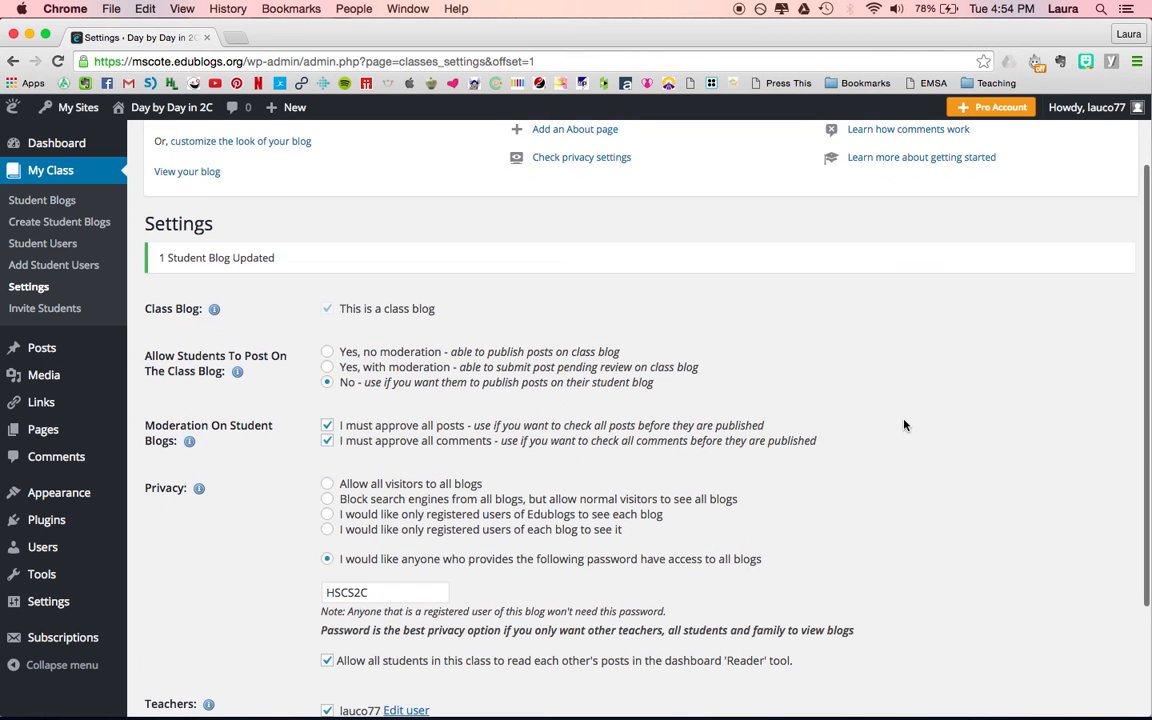
scroll(904, 425, up, 2)
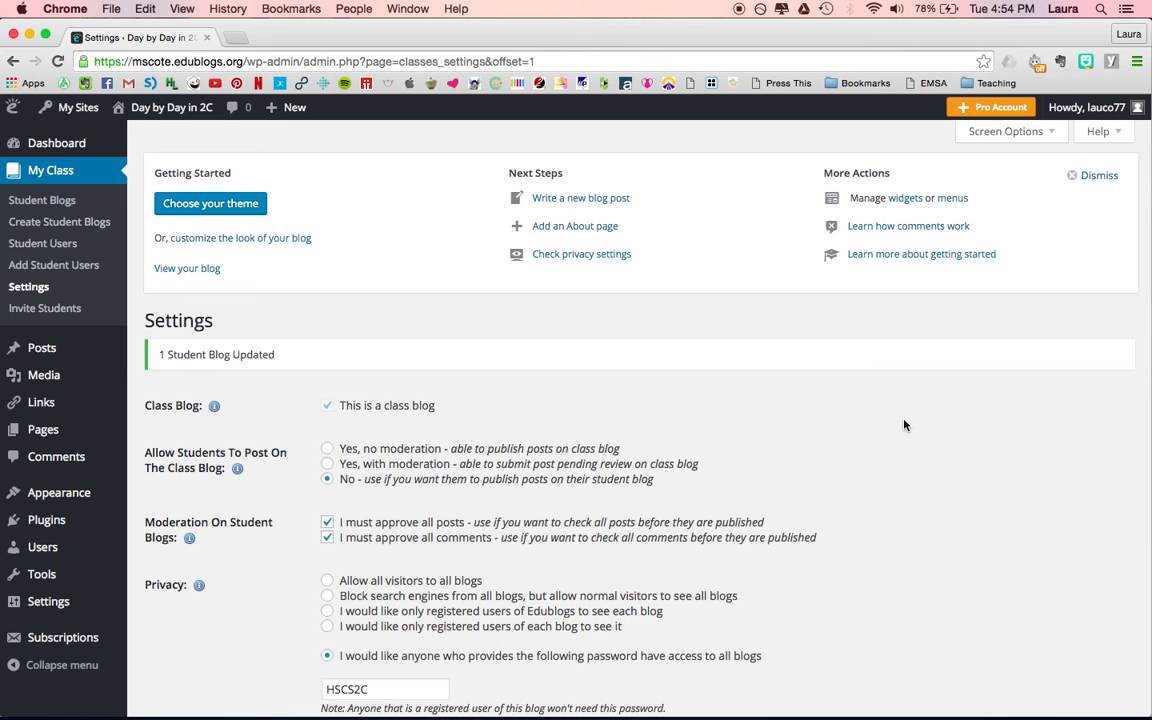